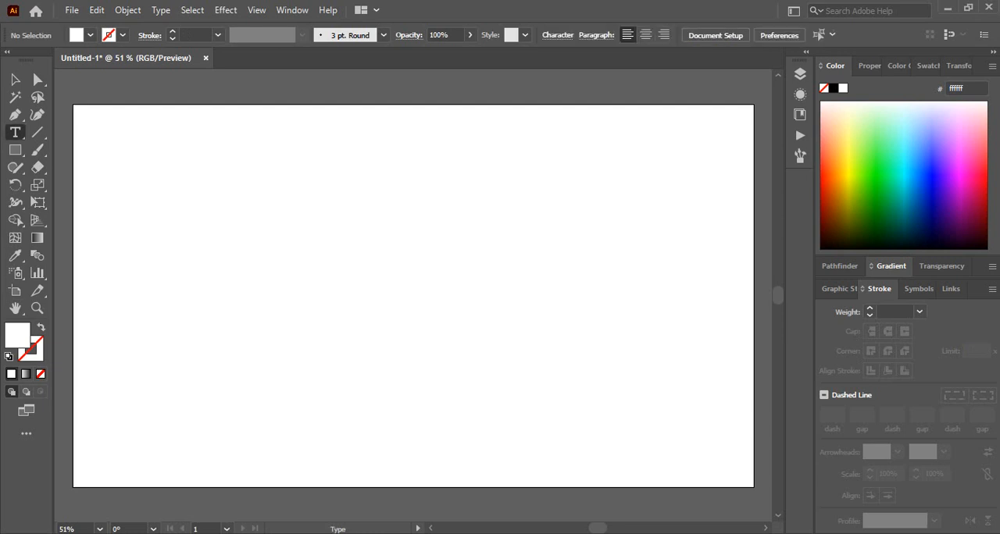
# - Place a placeholder text line, scale it up to about 94 pt and move it toward the artboard's middle
pyautogui.click(359, 256)
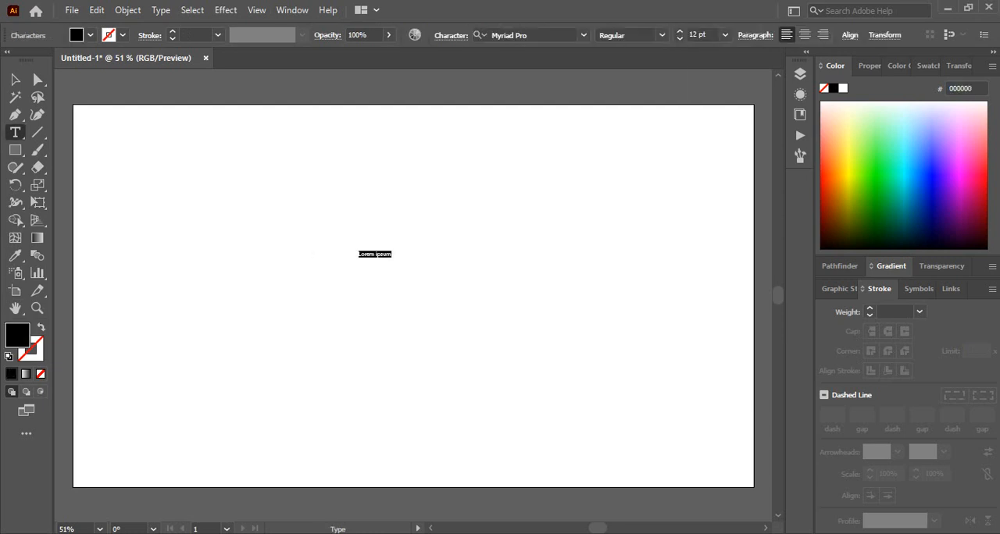
pyautogui.click(16, 80)
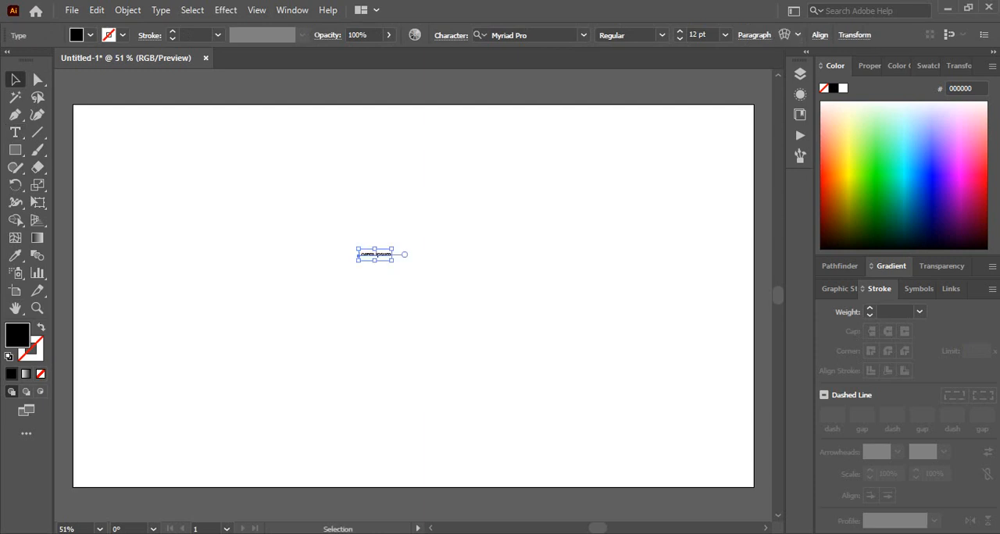
pyautogui.press('w')
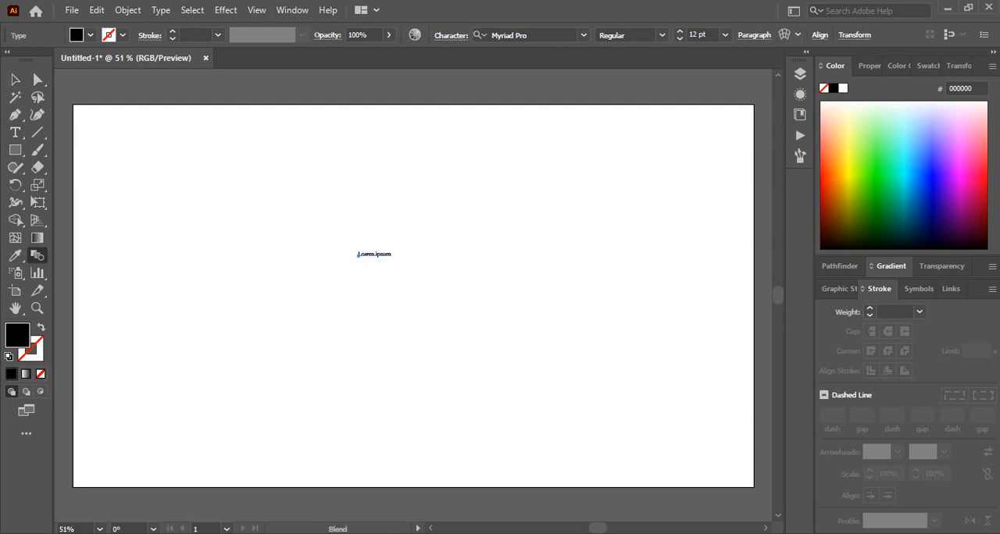
pyautogui.press('v')
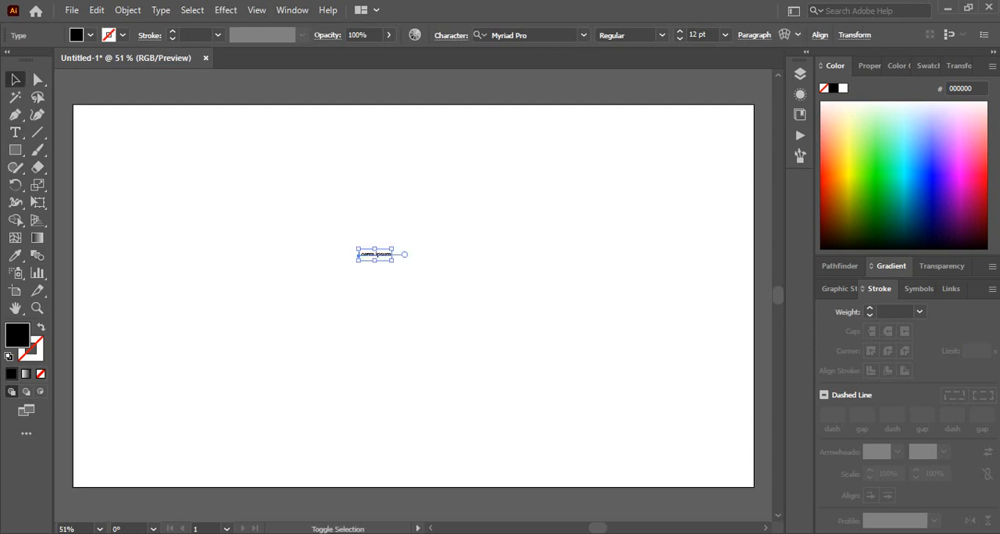
pyautogui.moveTo(390, 259); pyautogui.dragTo(613, 422)
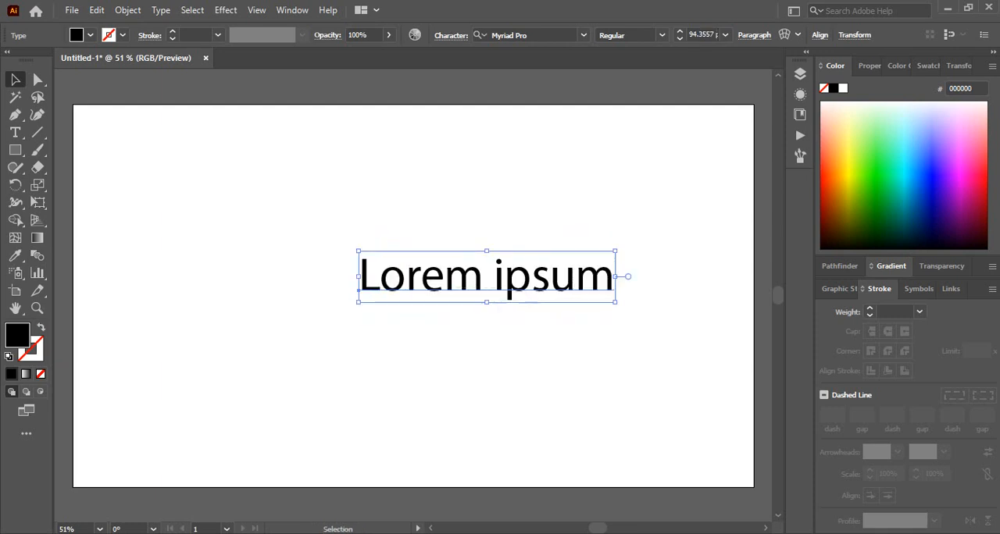
pyautogui.moveTo(460, 287); pyautogui.dragTo(391, 269)
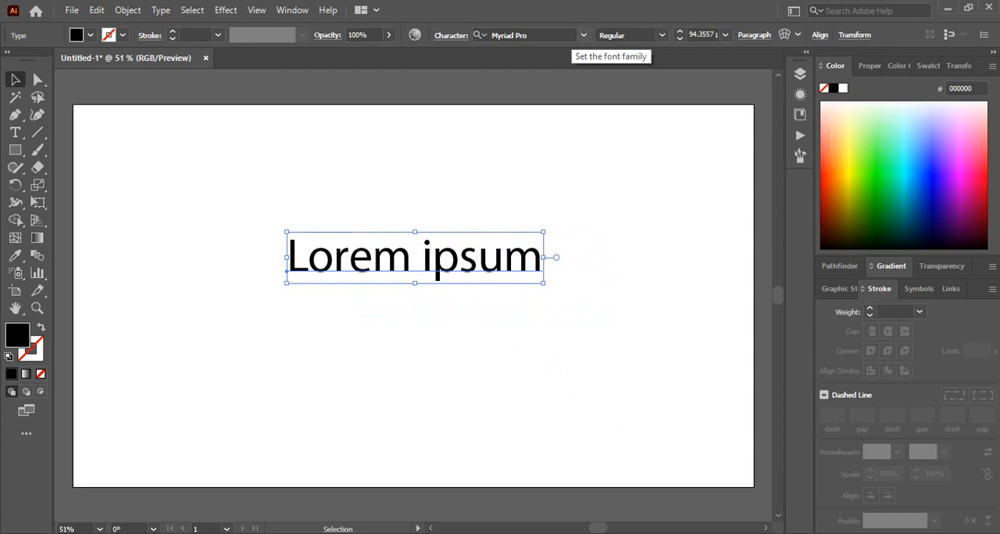
# - Set the placeholder text in Luckiest Guy Regular and enlarge it to about 128 pt
pyautogui.click(575, 35)
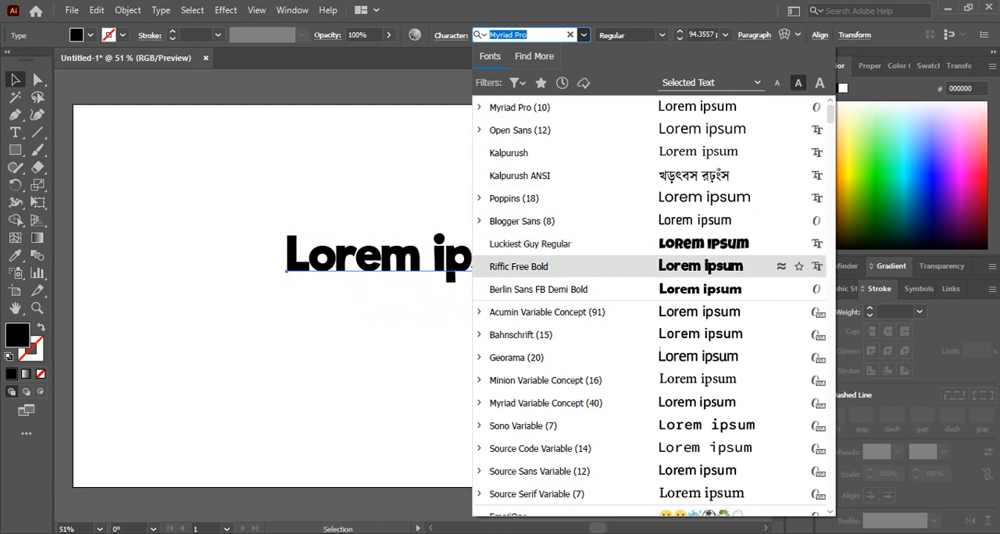
pyautogui.scroll(-3, 653, 267)
pyautogui.scroll(3, 654, 380)
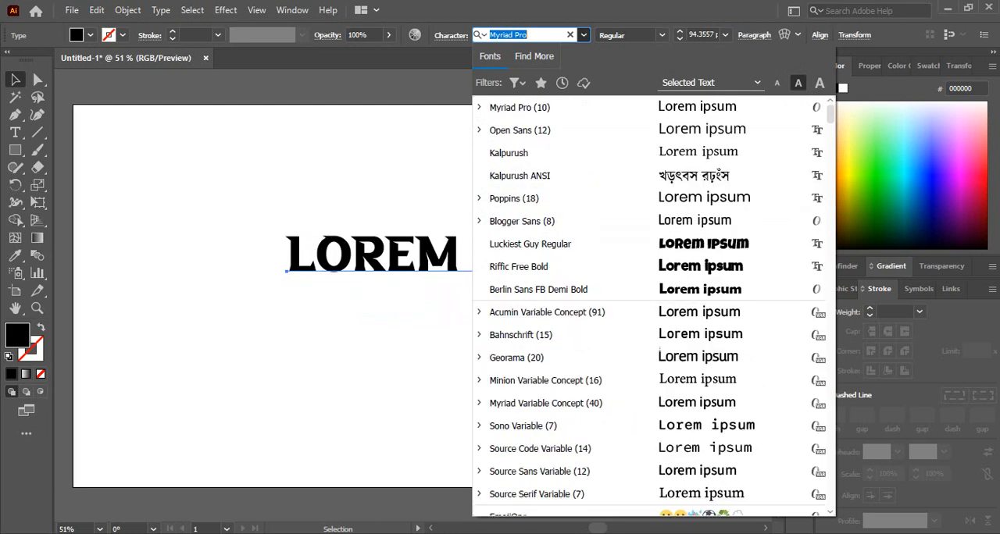
pyautogui.click(530, 244)
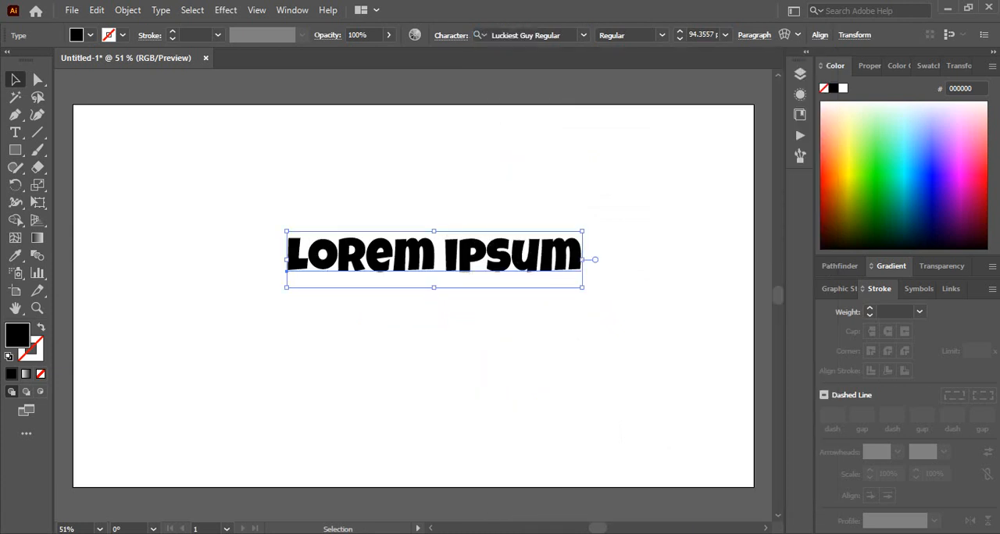
pyautogui.moveTo(582, 287); pyautogui.dragTo(686, 307)
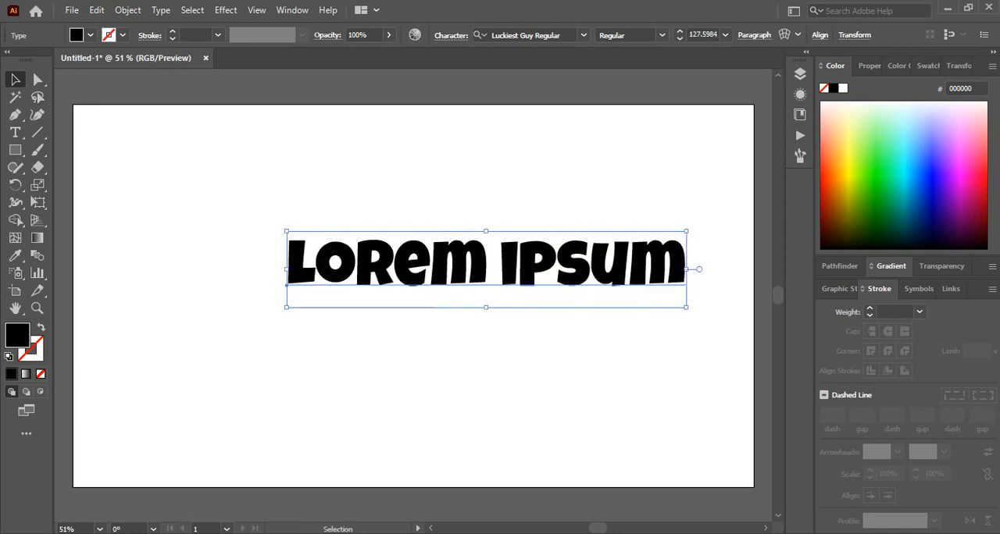
# - Replace the placeholder text with the single letter W
pyautogui.press('t')
pyautogui.hotkey('ctrl', 'a')
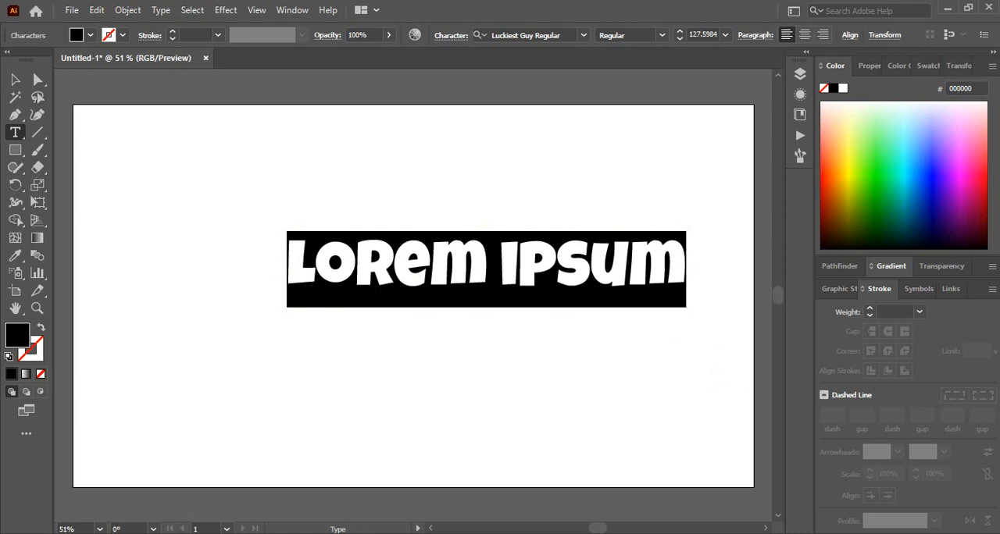
pyautogui.write('W')
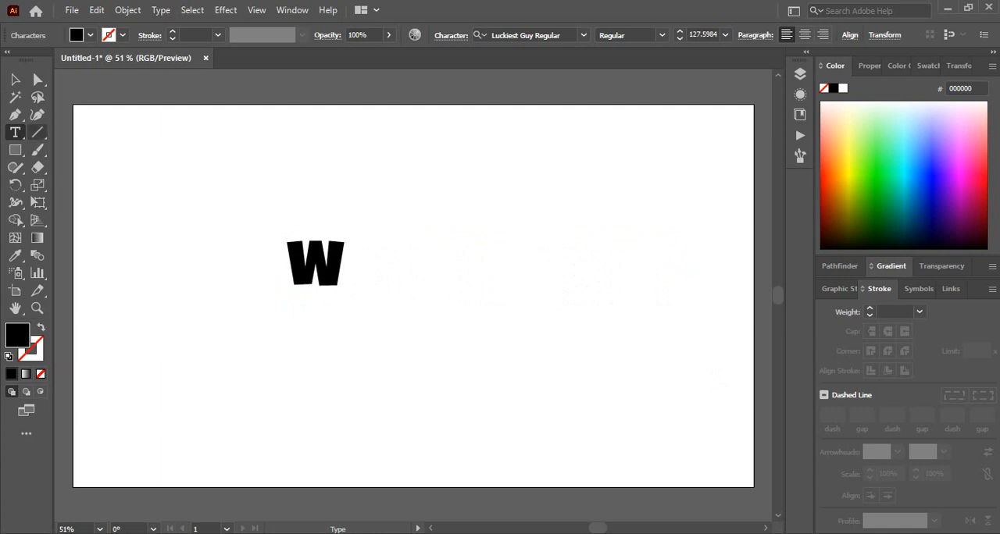
pyautogui.press('Escape')
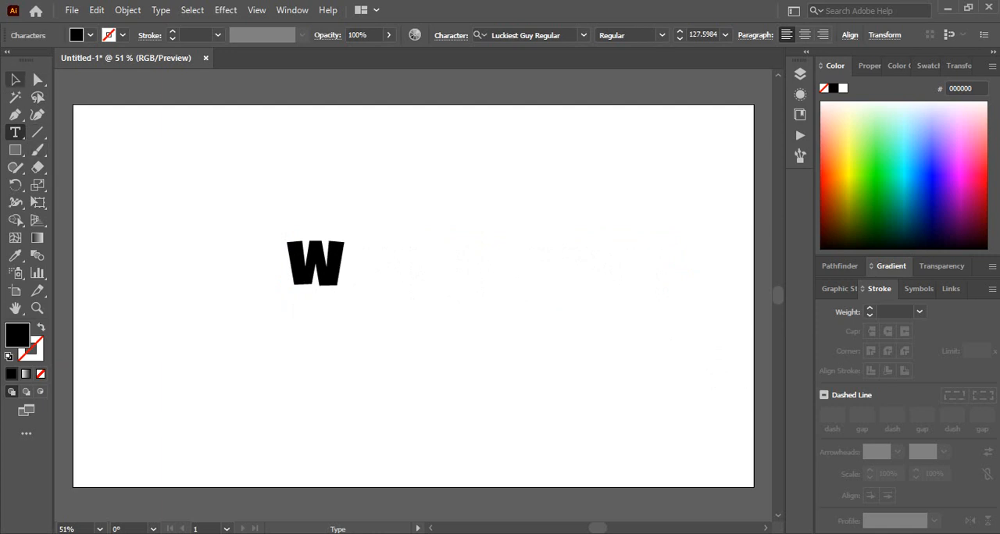
# - Change the letter W's font to Agero!
pyautogui.click(584, 35)
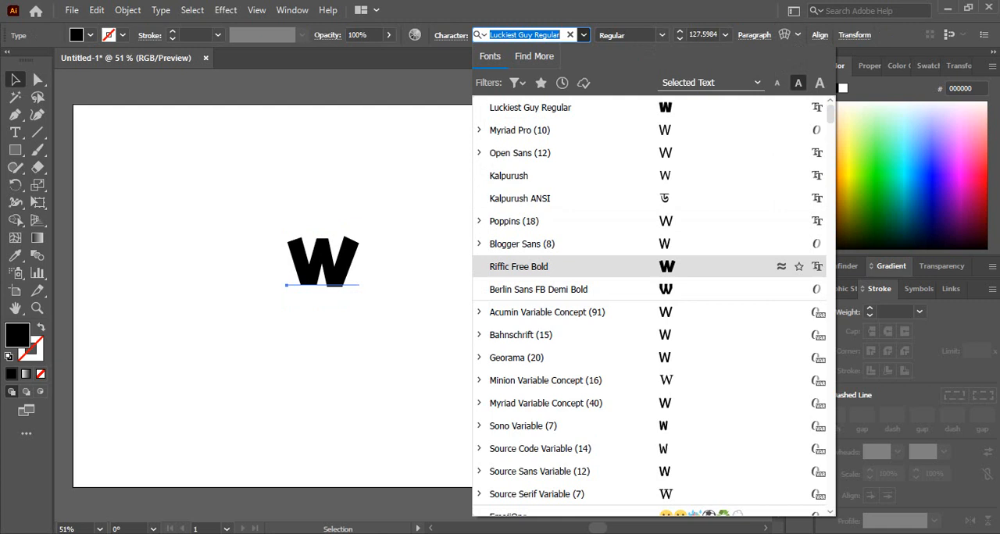
pyautogui.scroll(-5, 547, 266)
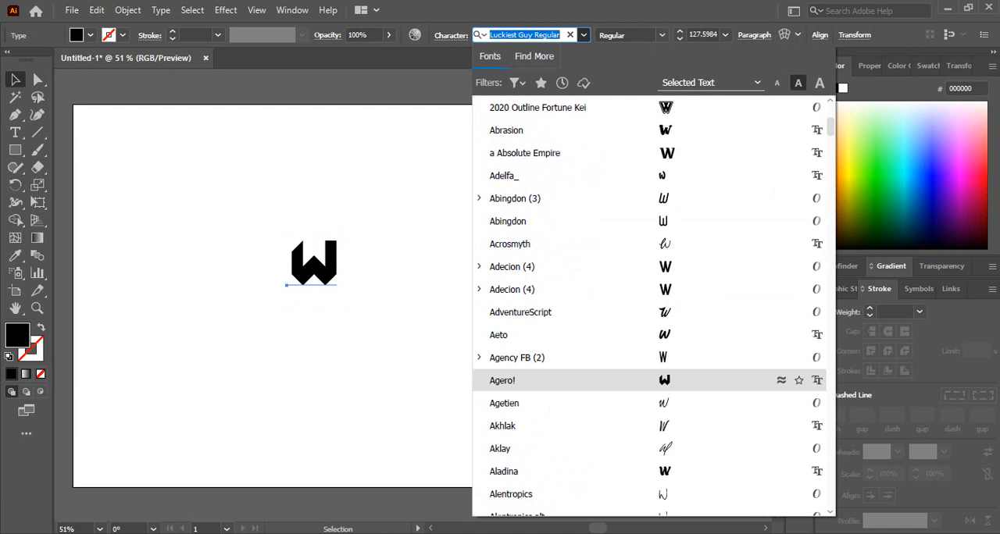
pyautogui.click(503, 380)
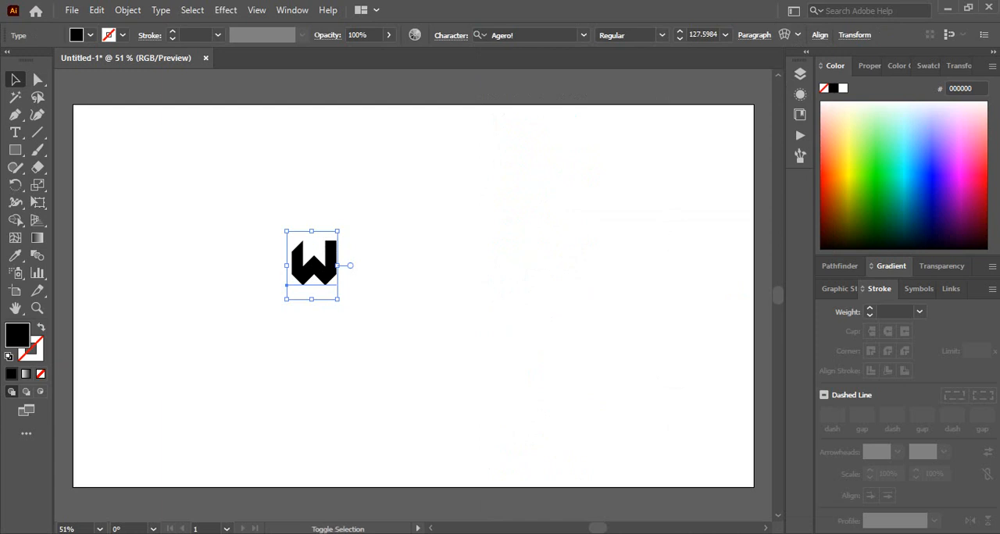
# - Scale the letter W up proportionally to about 519 pt and reposition it near the artboard's middle
pyautogui.moveTo(338, 299); pyautogui.dragTo(432, 425)
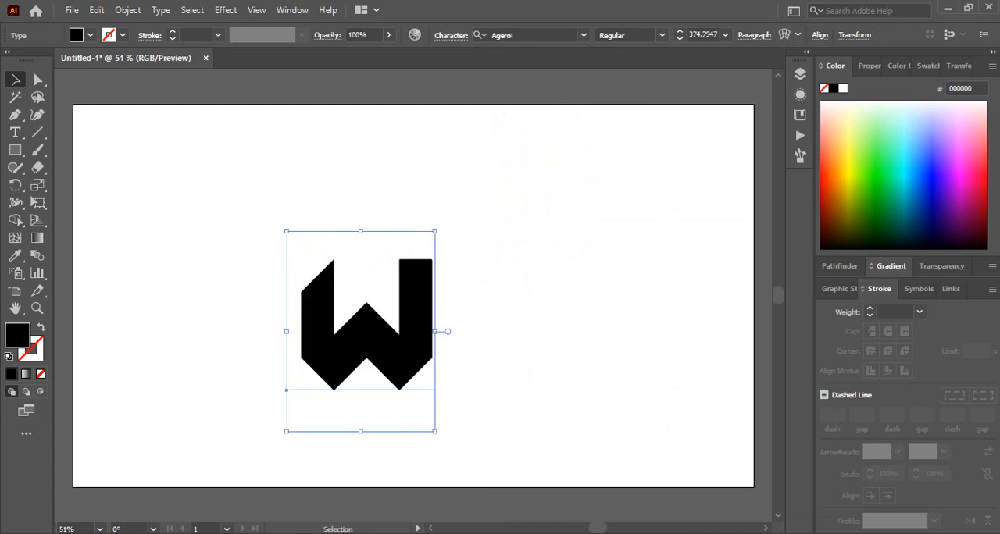
pyautogui.moveTo(428, 336); pyautogui.dragTo(465, 302)
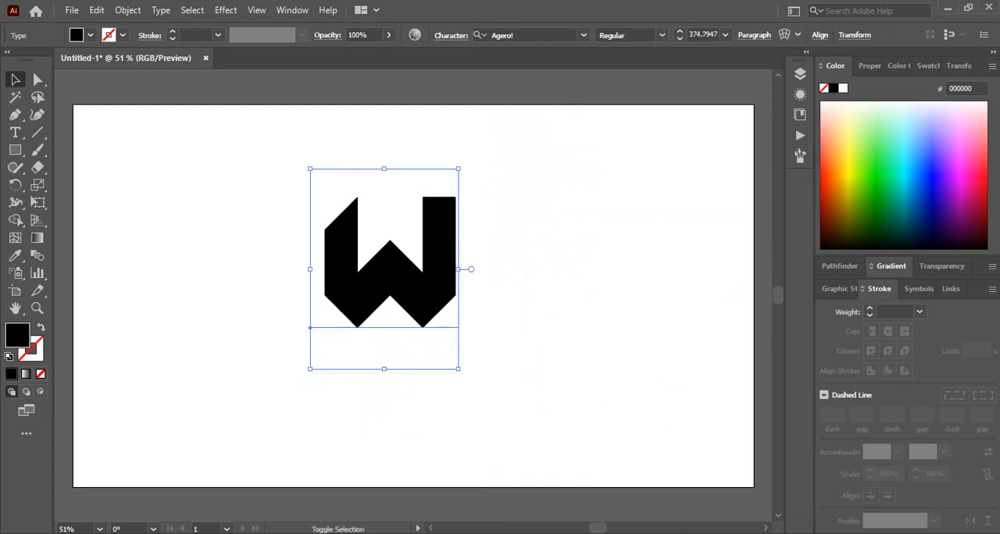
pyautogui.moveTo(458, 368); pyautogui.dragTo(587, 441)
pyautogui.moveTo(485, 354); pyautogui.dragTo(444, 344)
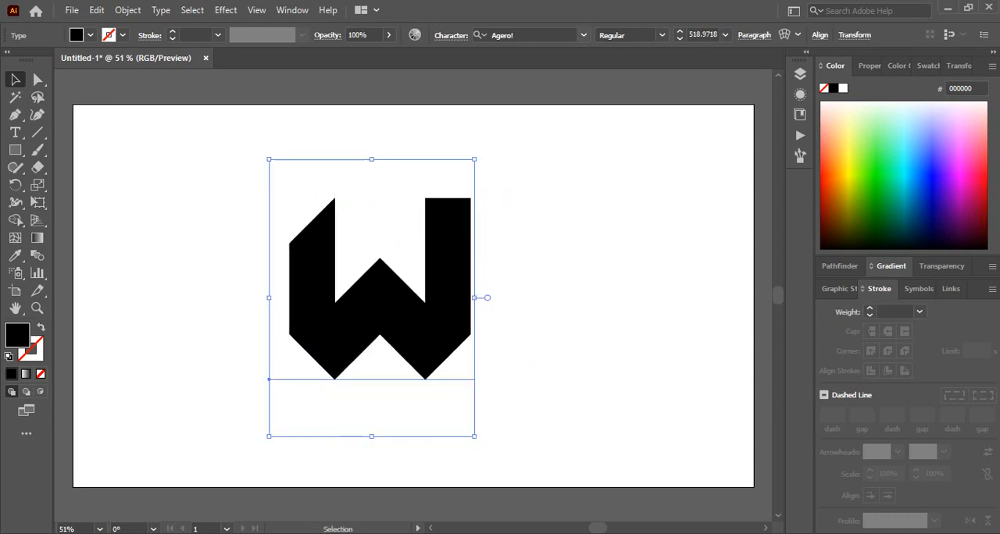
# - Center the letter W horizontally and vertically on the artboard
pyautogui.click(819, 35)
pyautogui.click(691, 76)
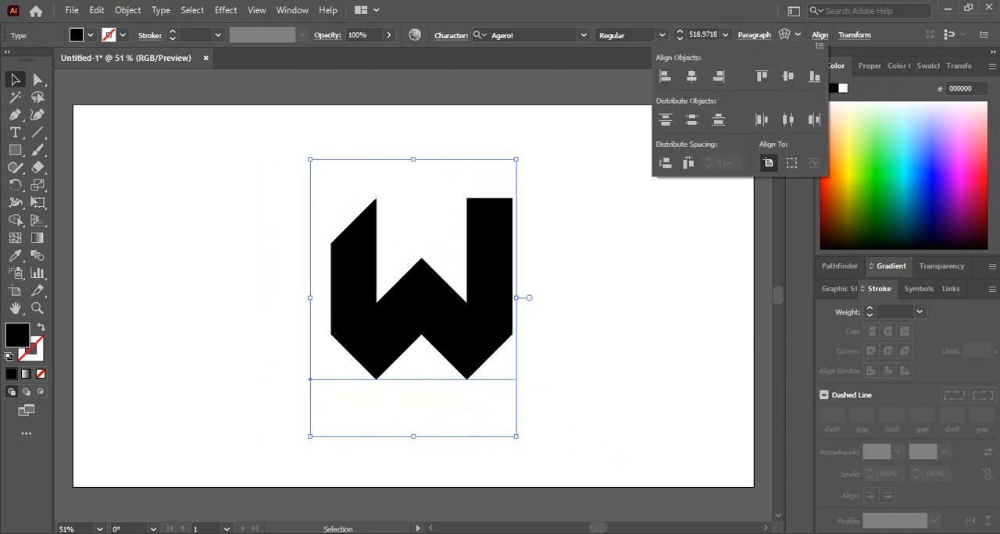
pyautogui.click(788, 76)
pyautogui.press('Escape')
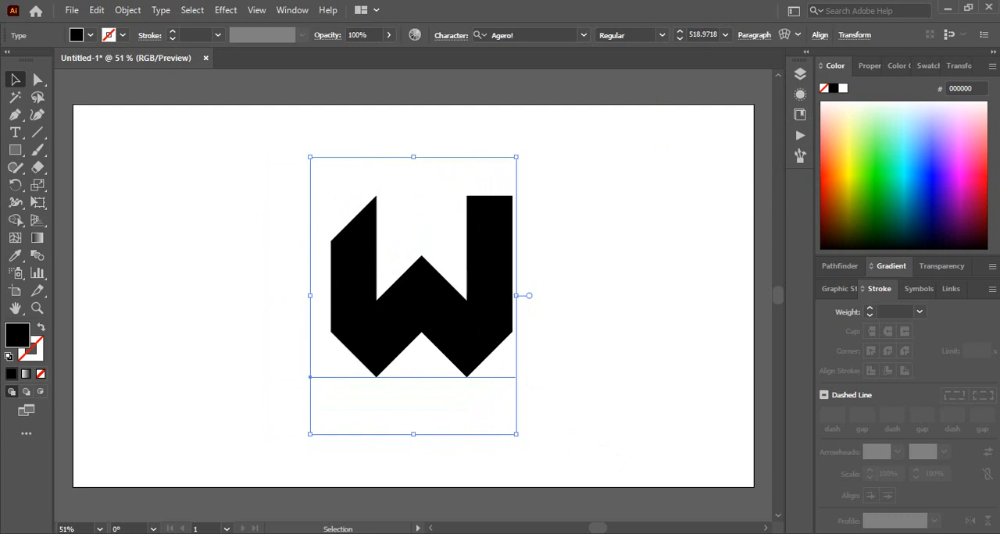
# - Swap the letter's fill and stroke to leave a black outline, and expand it with Object and Fill enabled
pyautogui.click(40, 327)
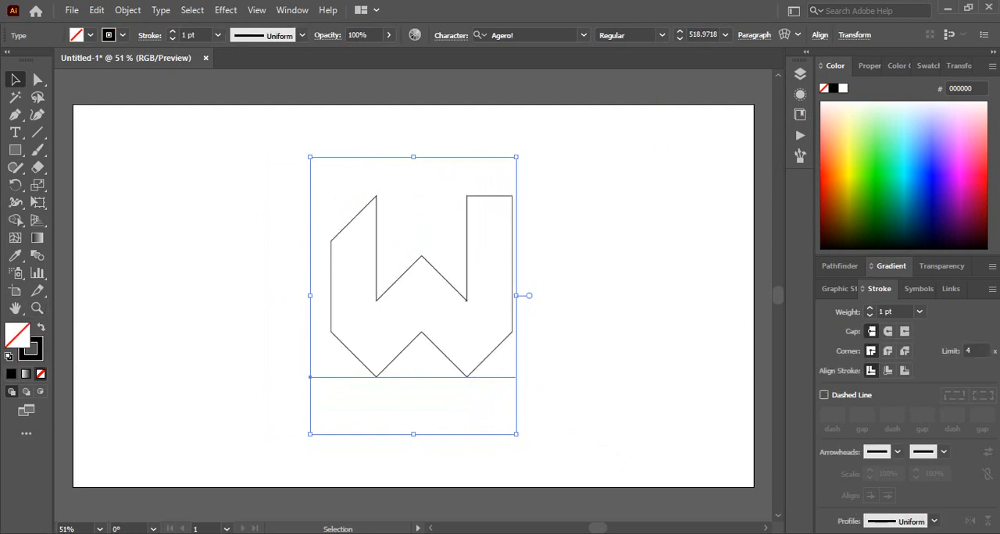
pyautogui.click(128, 11)
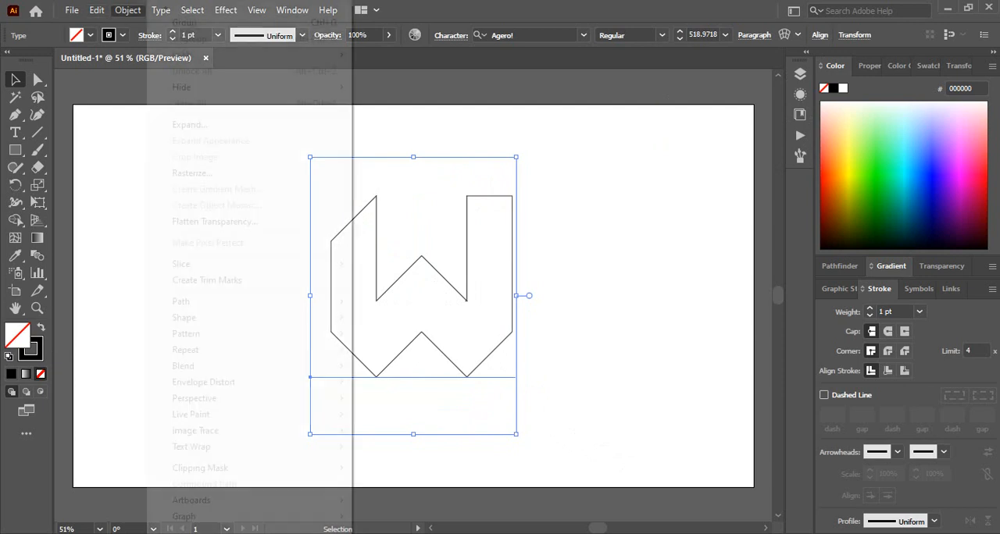
pyautogui.click(190, 125)
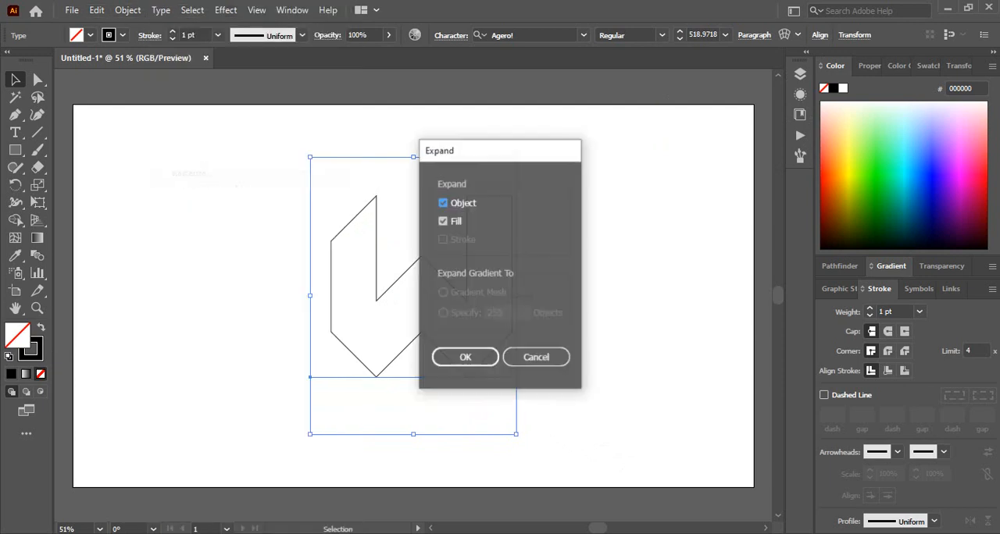
pyautogui.click(464, 356)
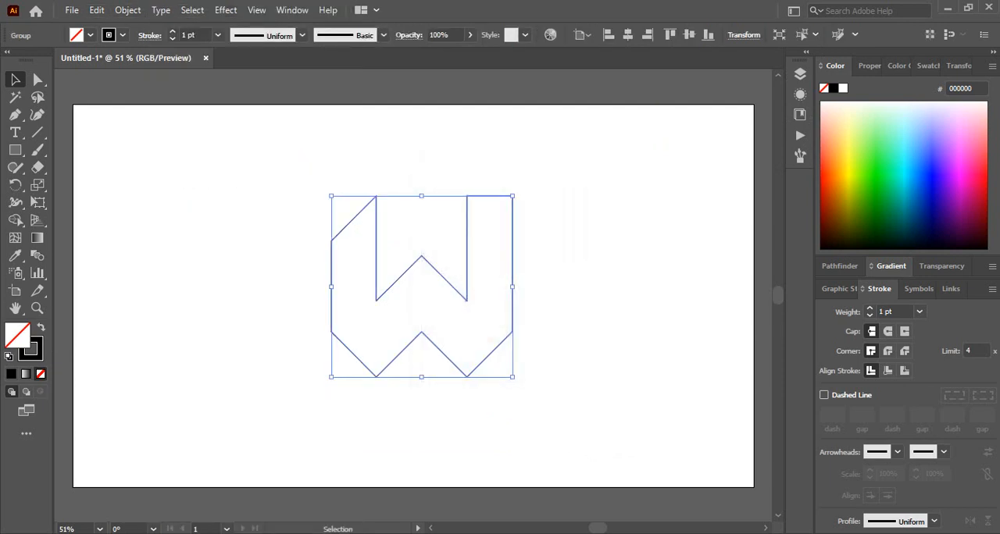
# - Delete the W outline's upper and inner anchor points, keeping only its outer sides and lower zigzag as an open path
pyautogui.hotkey('ctrl', 'shift', 'a')
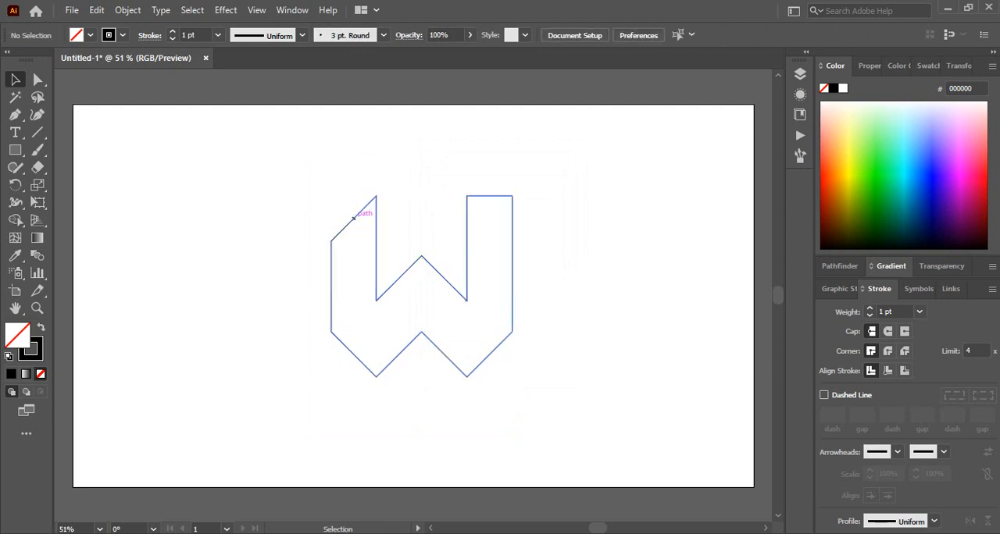
pyautogui.click(358, 214)
pyautogui.hotkey('ctrl', 'shift', 'a')
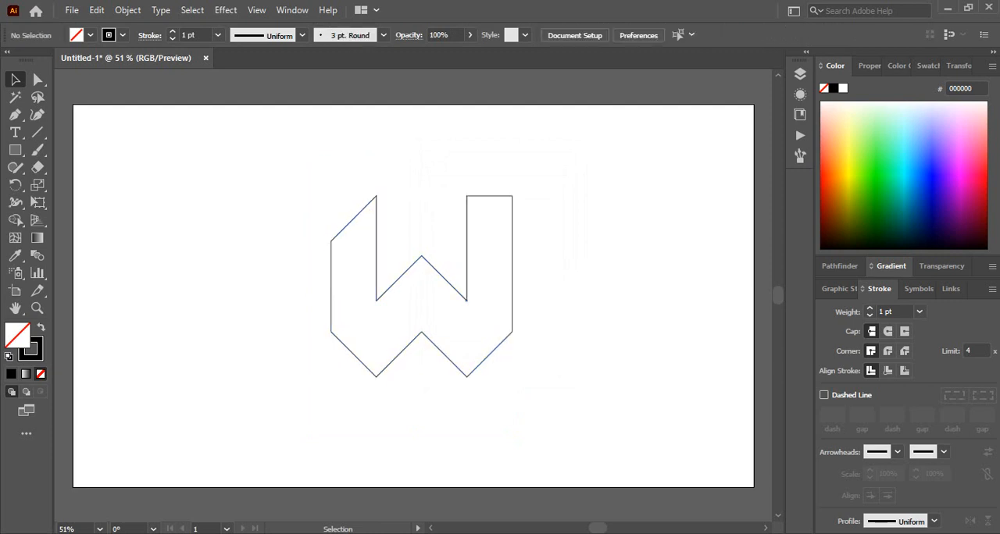
pyautogui.press('a')
pyautogui.moveTo(352, 176); pyautogui.dragTo(475, 316)
pyautogui.press('Delete')
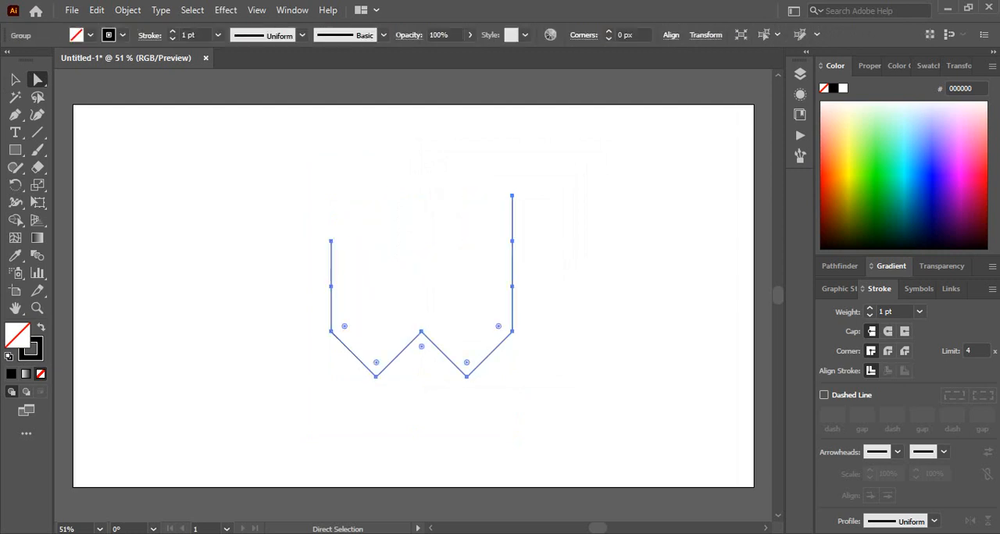
# - Move the remaining W path horizontally to the right part of the artboard
pyautogui.press('v')
pyautogui.hotkey('ctrl', 'shift', 'a')
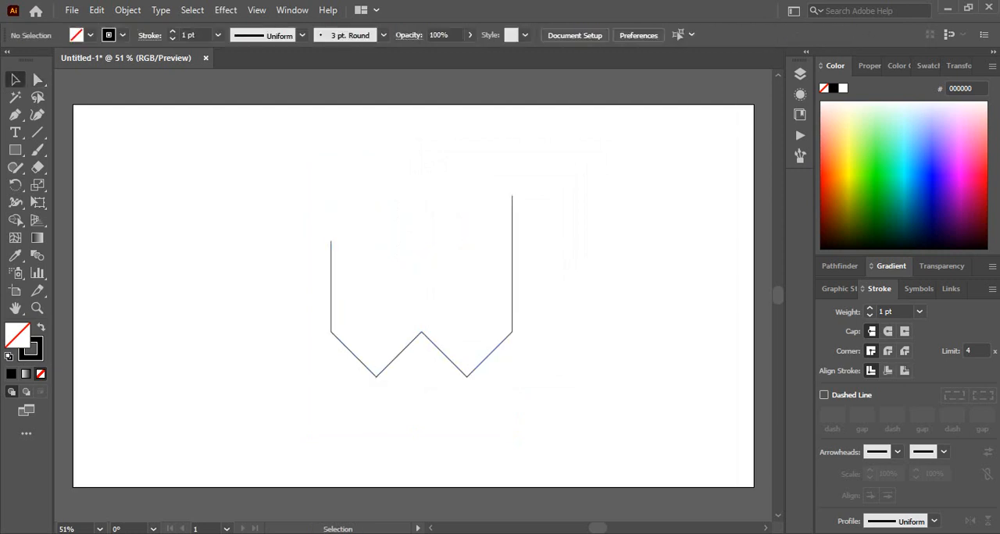
pyautogui.click(361, 361)
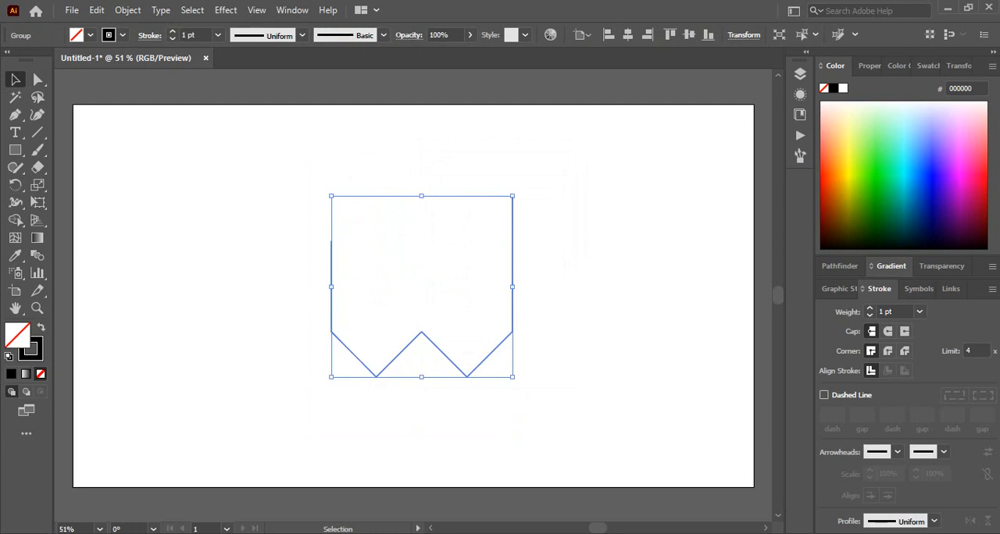
pyautogui.moveTo(446, 356); pyautogui.dragTo(645, 356)
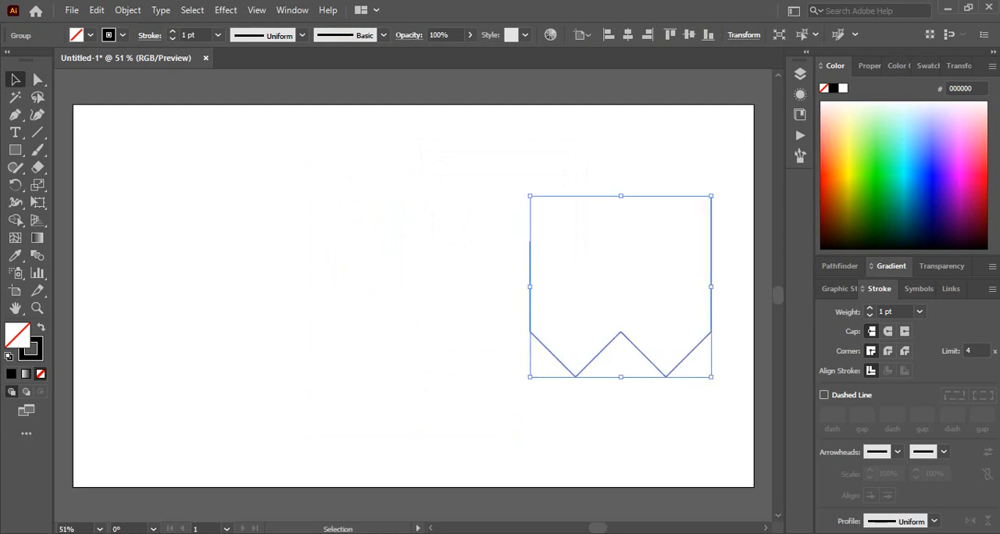
# - Draw a small circle near the artboard's upper-left corner and give it a black fill with no stroke
pyautogui.click(15, 150)
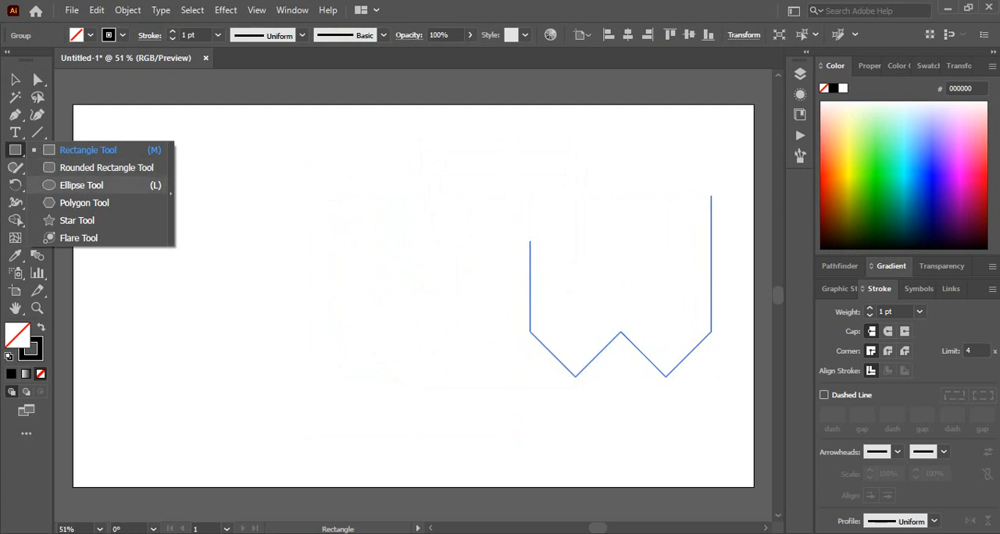
pyautogui.click(81, 185)
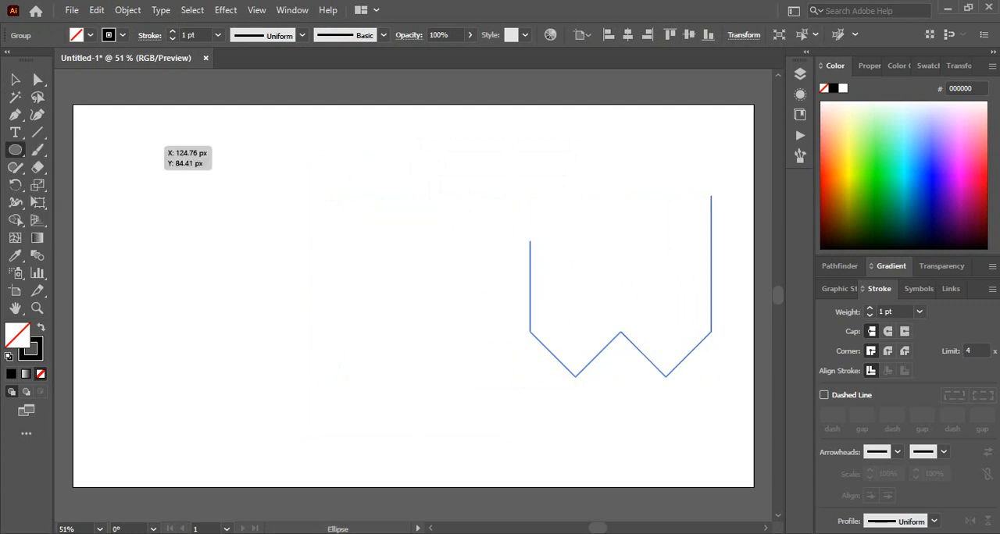
pyautogui.moveTo(136, 146); pyautogui.dragTo(172, 180)
pyautogui.click(16, 80)
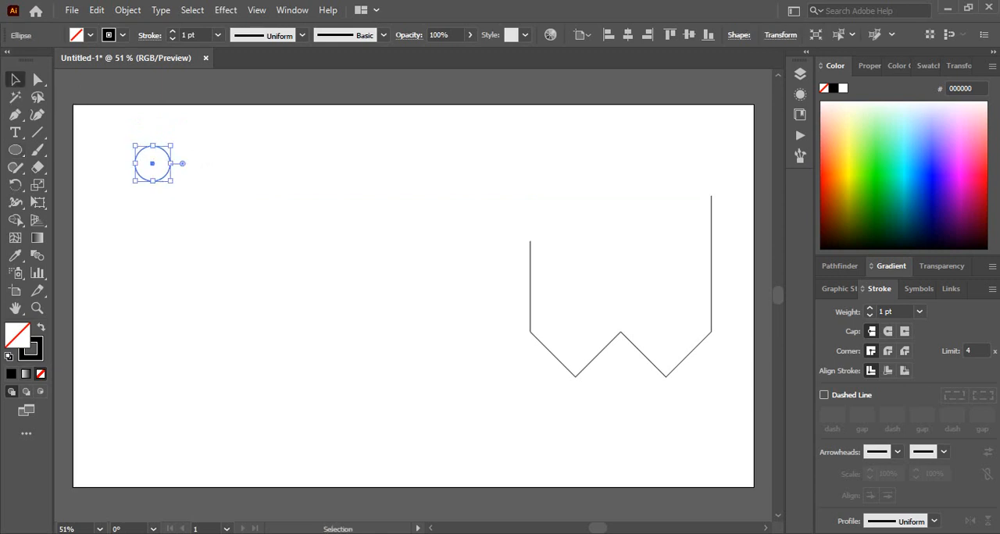
pyautogui.hotkey('shift', 'x')
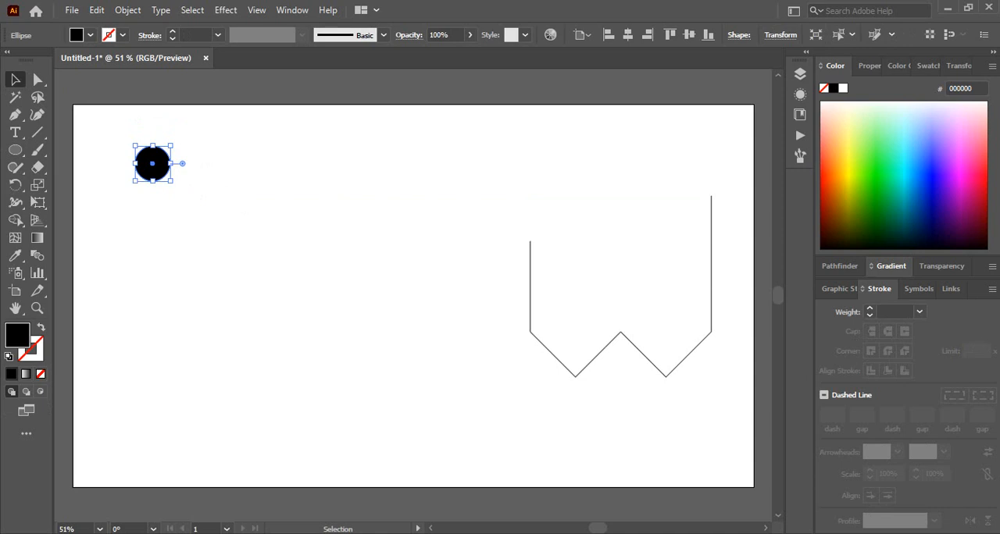
# - Fill the circle with a white-to-black linear gradient and display the document's colour swatches
pyautogui.press('.')
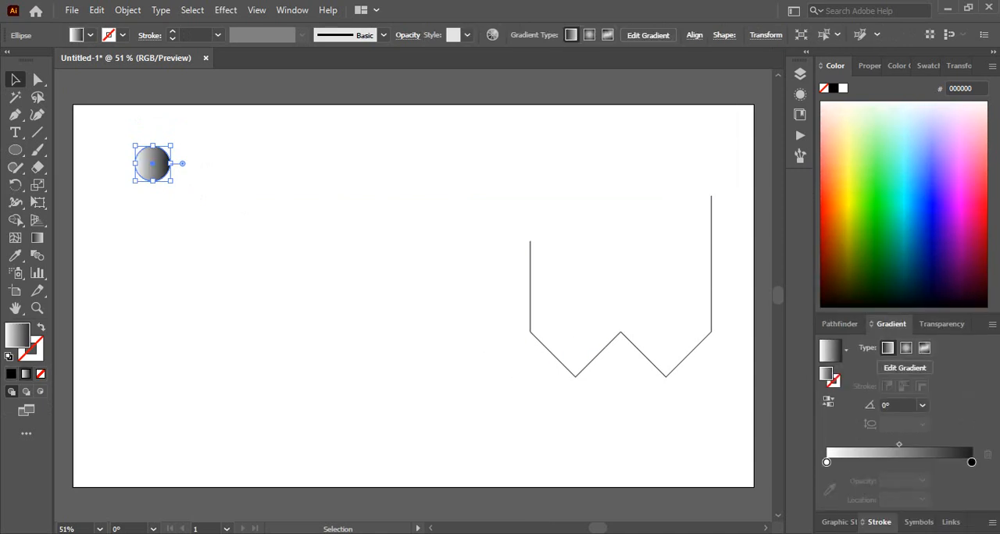
pyautogui.click(898, 66)
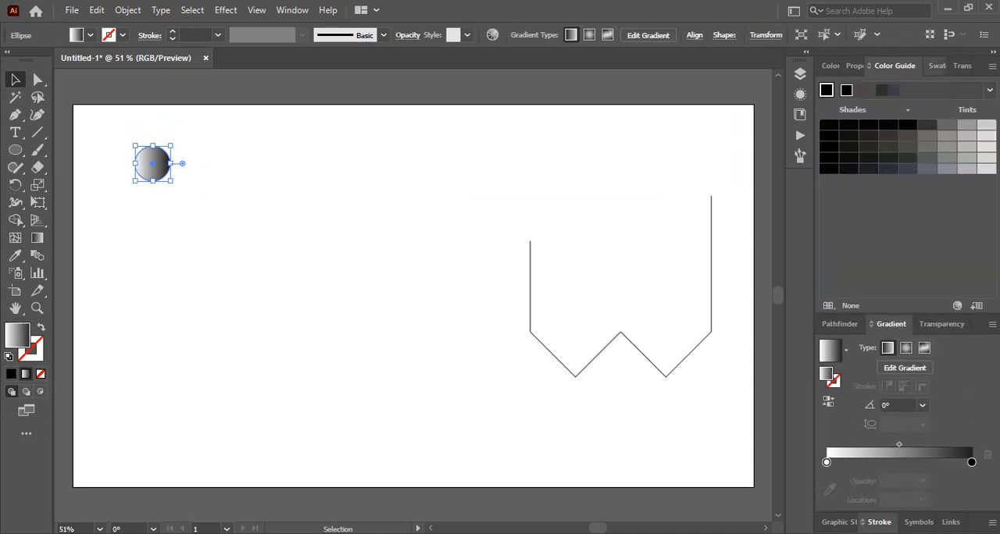
pyautogui.click(930, 65)
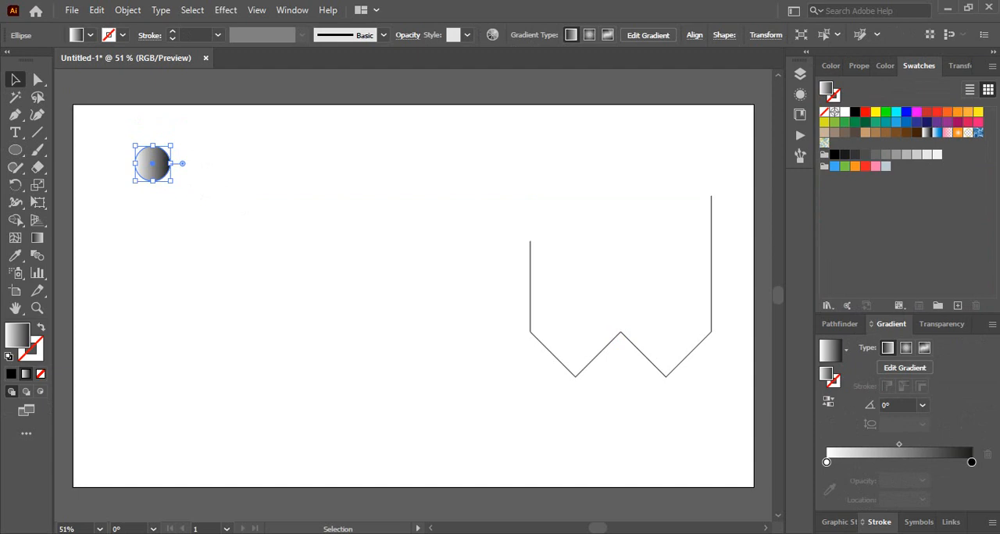
# - Try a pink-to-purple colouring for the circle's linear gradient by recolouring both of its colour stops
pyautogui.click(827, 462)
pyautogui.click(830, 490)
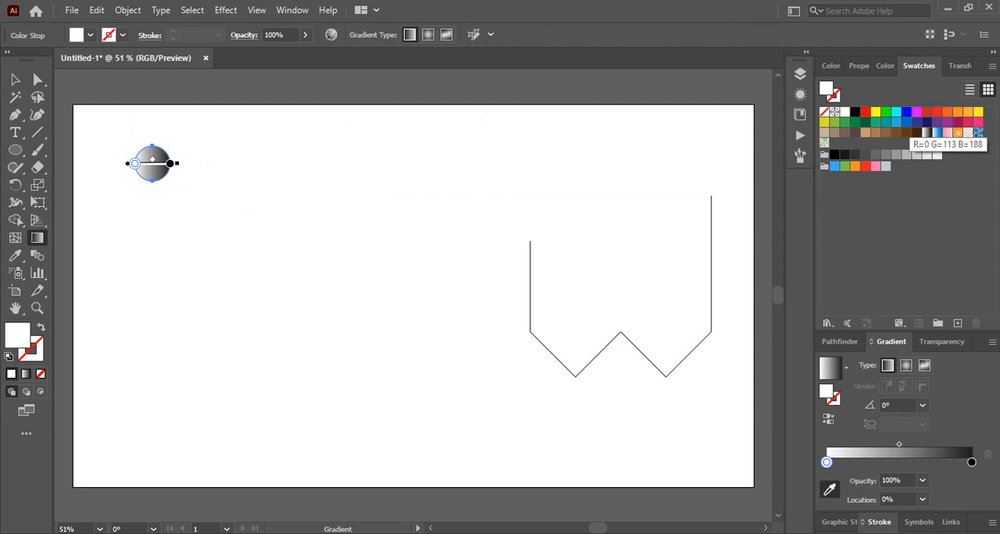
pyautogui.click(936, 122)
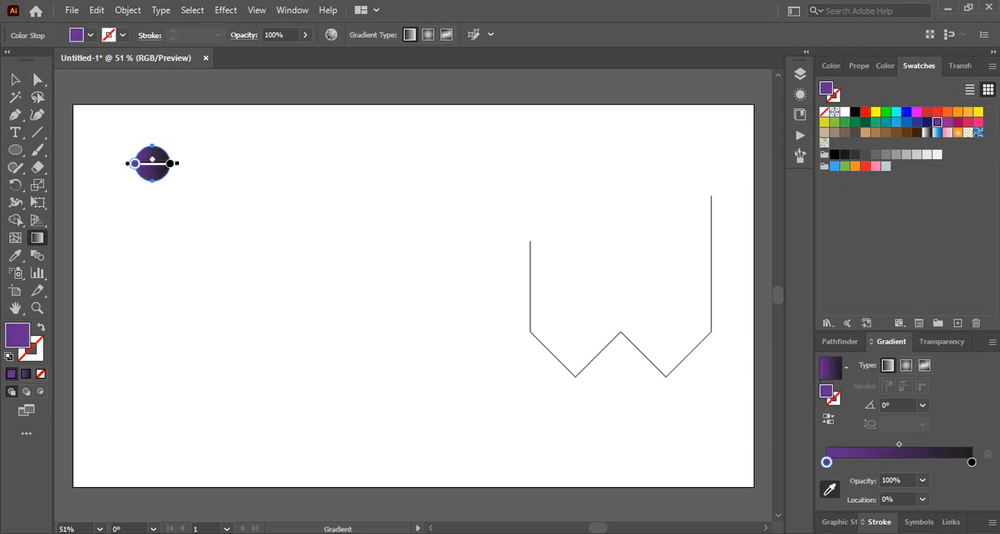
pyautogui.click(971, 462)
pyautogui.click(978, 122)
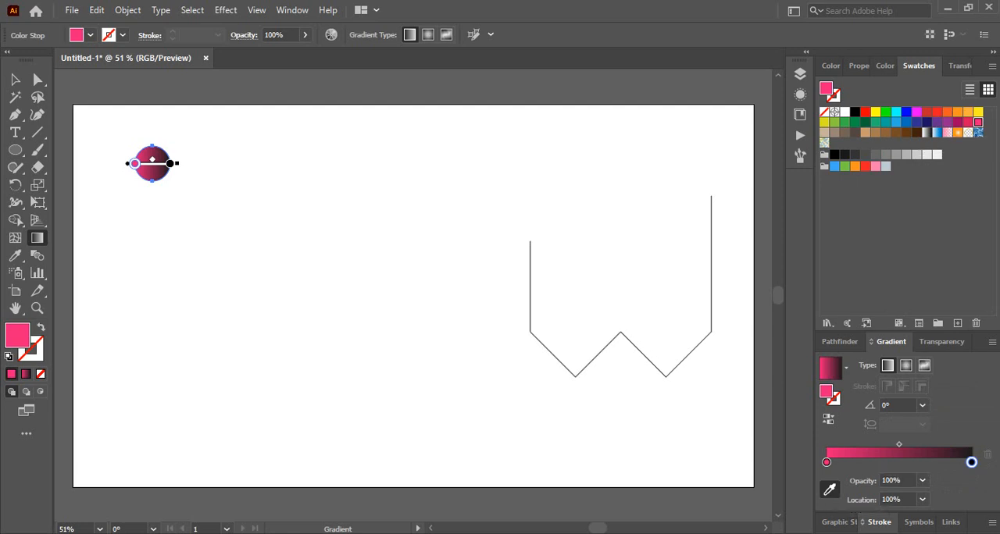
pyautogui.click(827, 462)
pyautogui.click(971, 462)
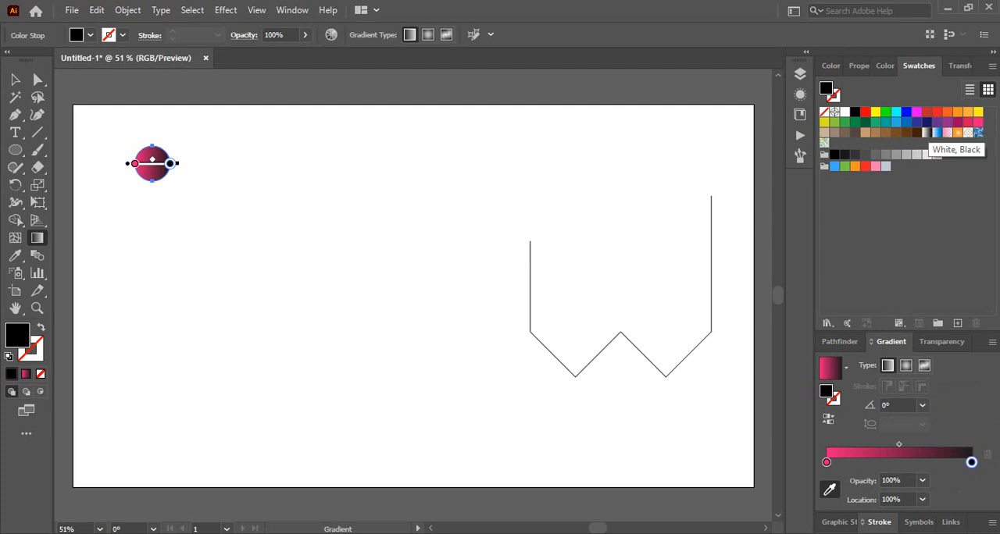
pyautogui.click(936, 123)
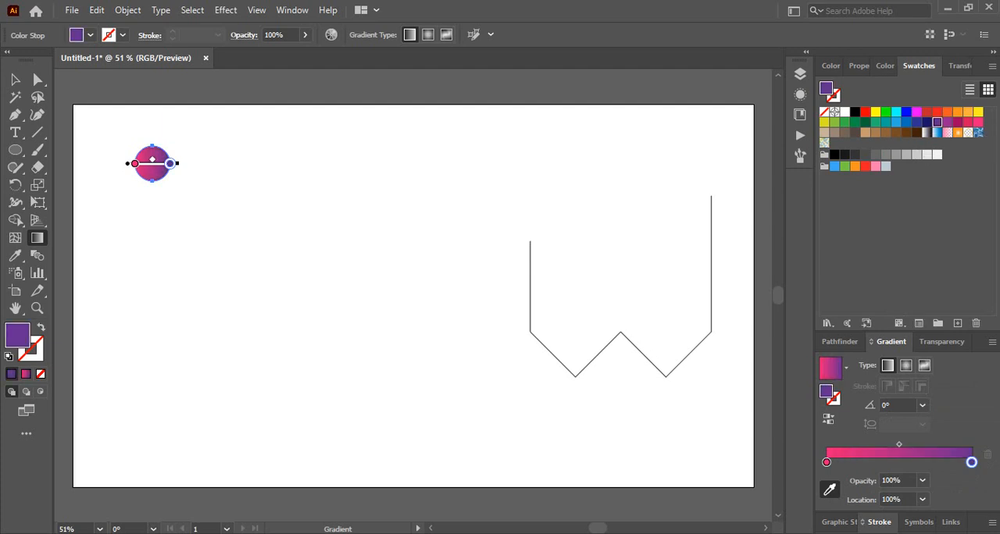
# - Recolour the circle's gradient with a cyan starting stop and a reddish-purple ending stop
pyautogui.click(827, 462)
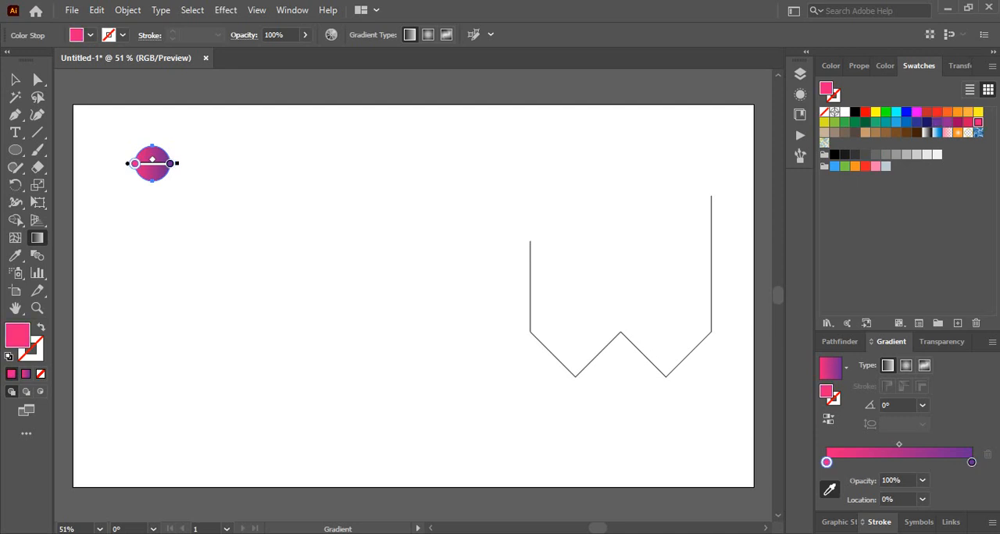
pyautogui.click(896, 112)
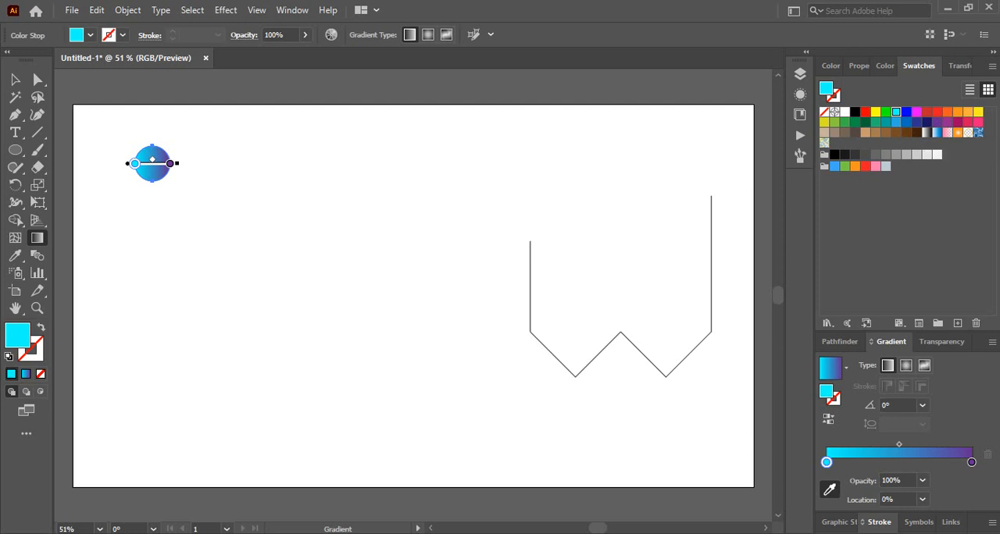
pyautogui.click(972, 462)
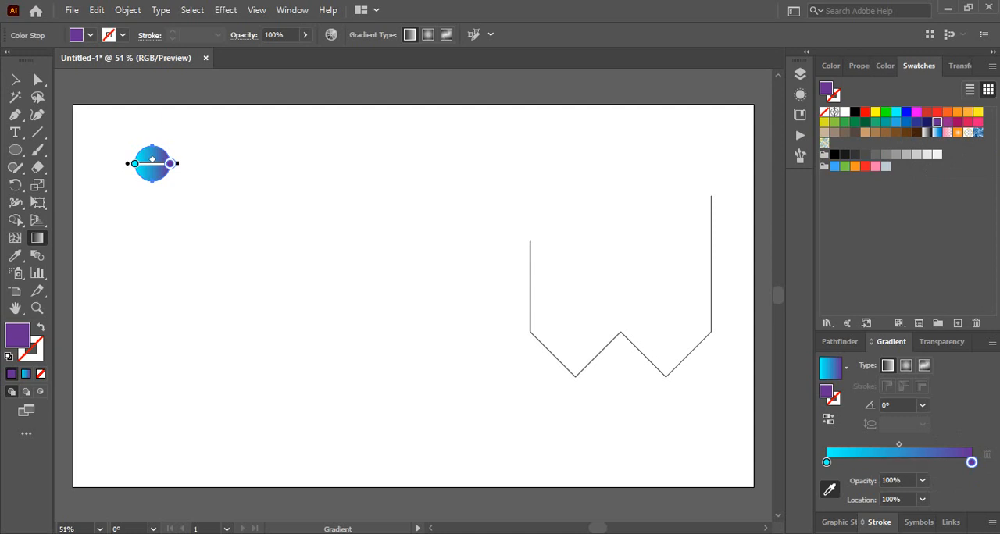
pyautogui.click(978, 122)
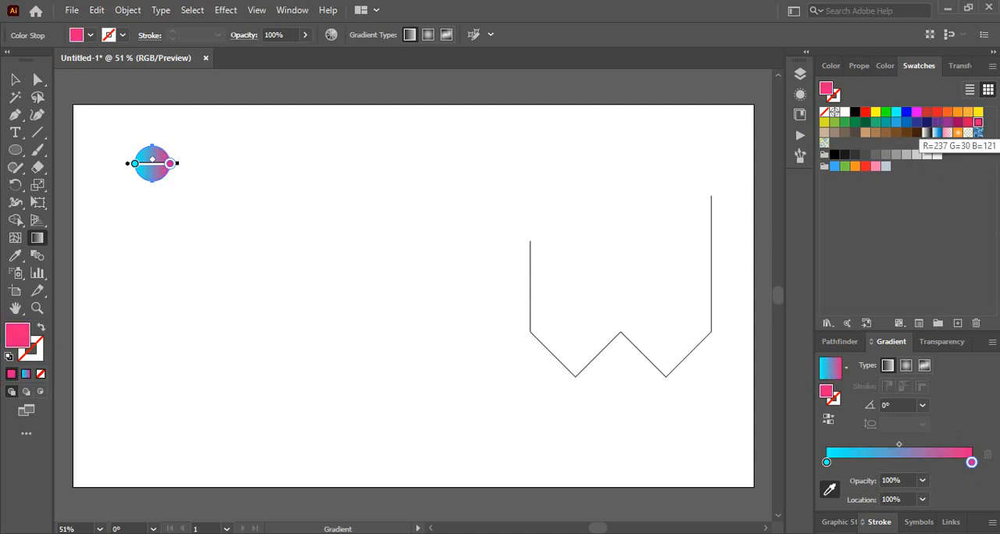
pyautogui.click(948, 122)
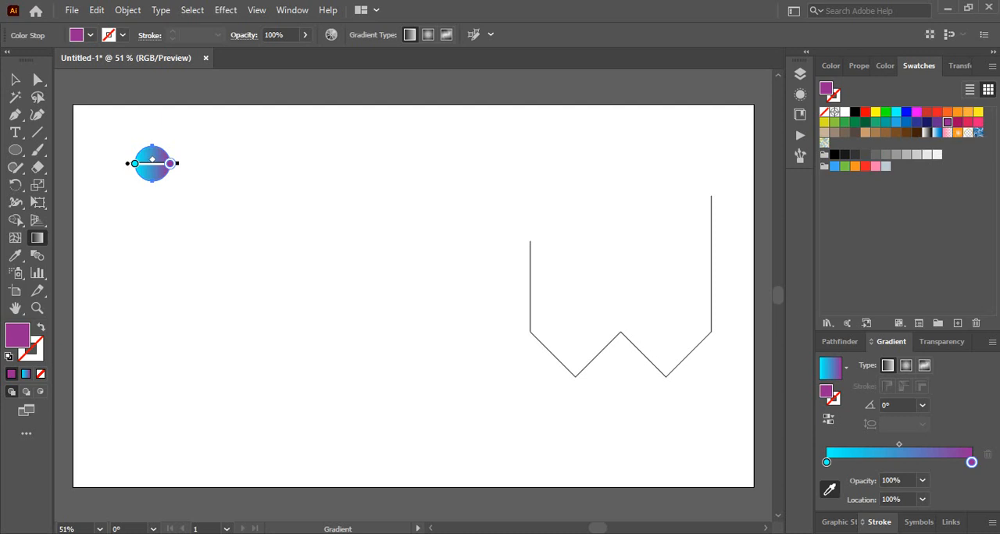
pyautogui.click(15, 79)
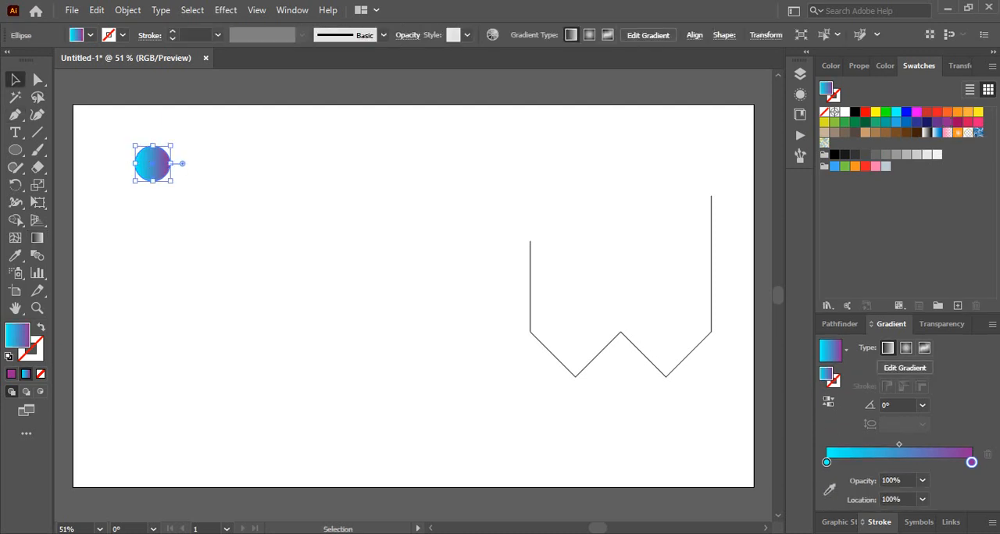
# - Lengthen the circle's gradient horizontally so that its cyan end starts outside the circle's left edge
pyautogui.scroll(2, 181, 209)
pyautogui.moveTo(709, 365); pyautogui.dragTo(519, 310)
pyautogui.keyDown('ctrl'); pyautogui.click(520, 311); pyautogui.keyUp('ctrl')
pyautogui.keyDown('ctrl'); pyautogui.click(520, 311); pyautogui.keyUp('ctrl')
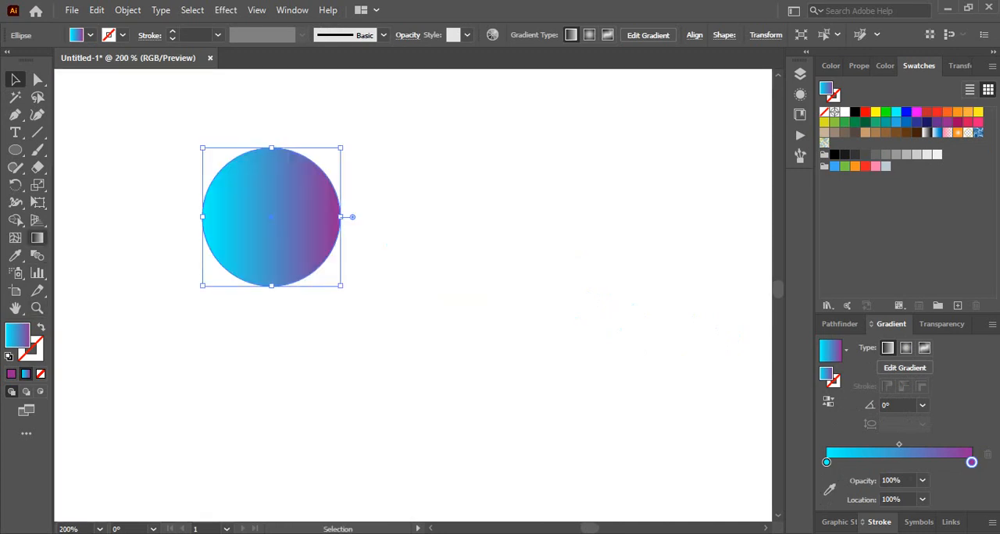
pyautogui.click(37, 238)
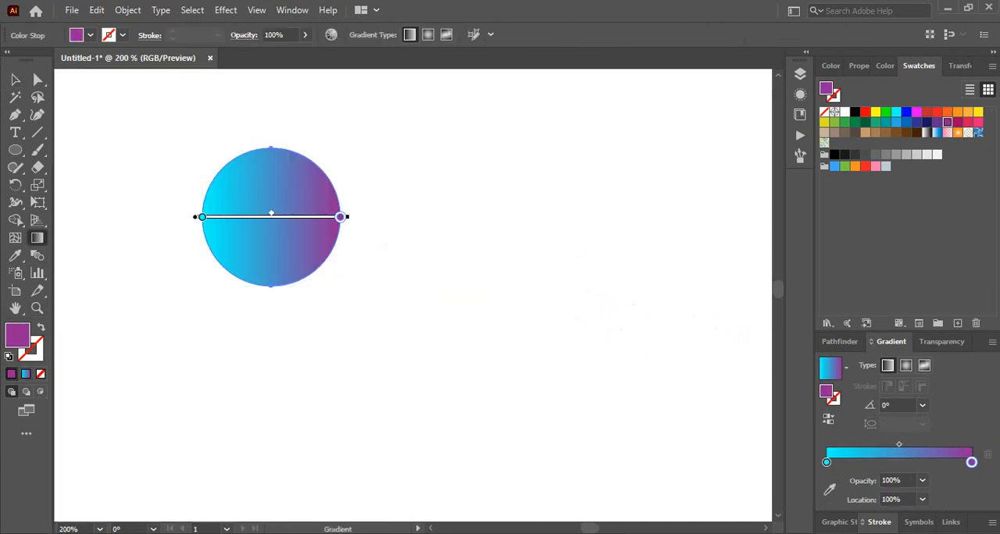
pyautogui.click(826, 463)
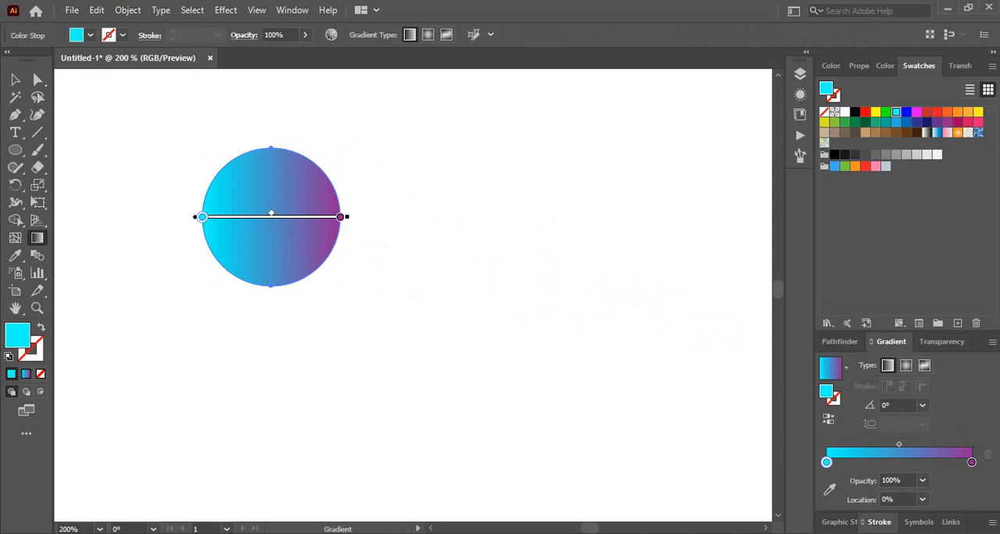
pyautogui.moveTo(349, 216); pyautogui.dragTo(373, 216)
pyautogui.moveTo(266, 216); pyautogui.dragTo(243, 217)
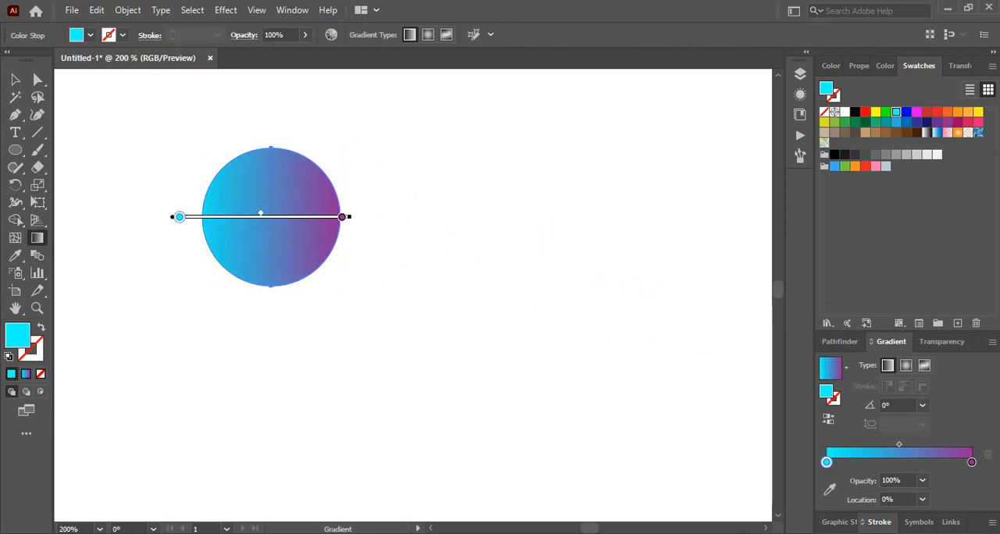
# - Duplicate the gradient circle straight down, leaving a tall gap between the original and the copy
pyautogui.hotkey('ctrl', '-')
pyautogui.hotkey('ctrl', '-')
pyautogui.hotkey('ctrl', '-')
pyautogui.moveTo(442, 340); pyautogui.dragTo(373, 204)
pyautogui.press('v')
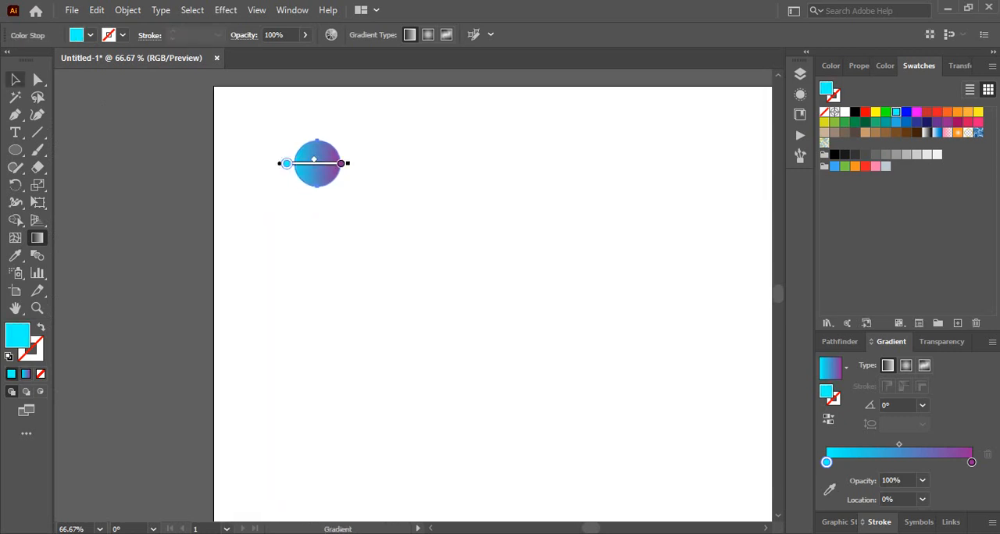
pyautogui.moveTo(333, 157); pyautogui.dragTo(334, 431)
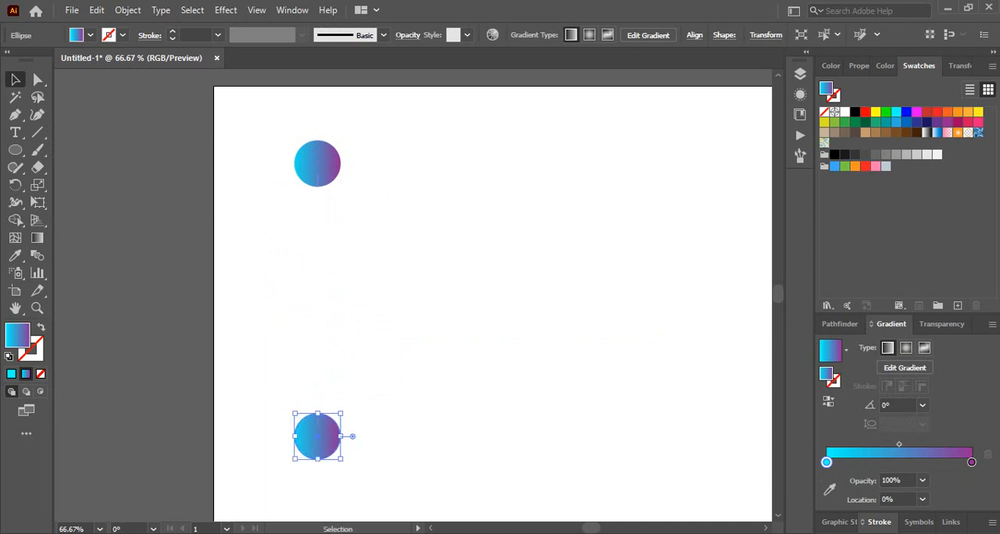
# - Set the blend options for the two gradient circles to Specified Steps with 150 steps
pyautogui.moveTo(366, 129); pyautogui.dragTo(285, 527)
pyautogui.moveTo(232, 81); pyautogui.dragTo(250, 82)
pyautogui.click(127, 10)
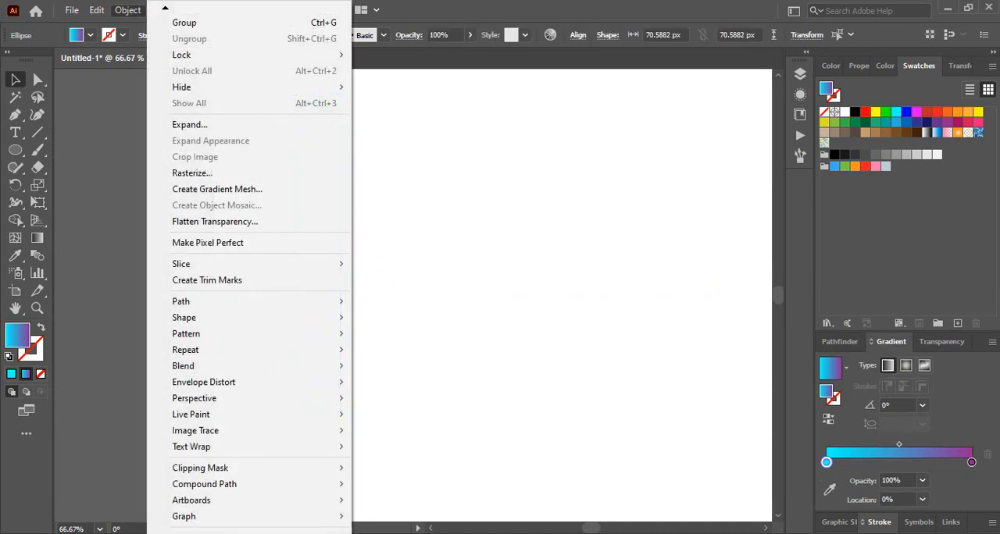
pyautogui.moveTo(250, 365)
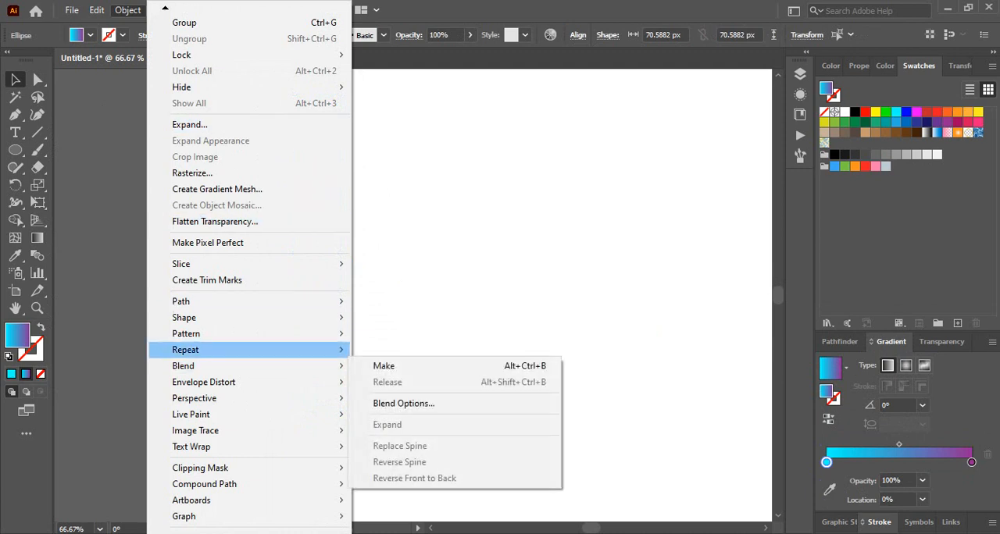
pyautogui.click(403, 404)
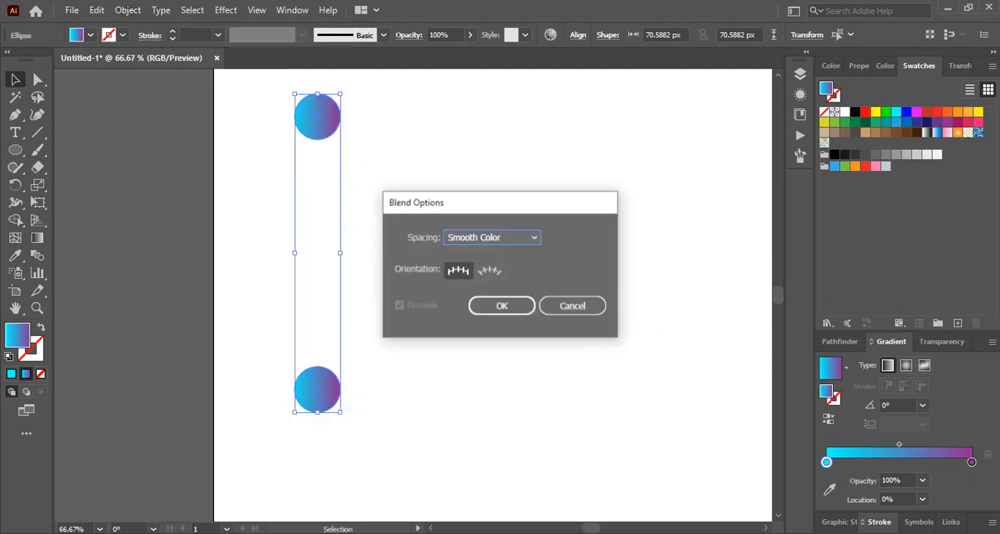
pyautogui.click(492, 238)
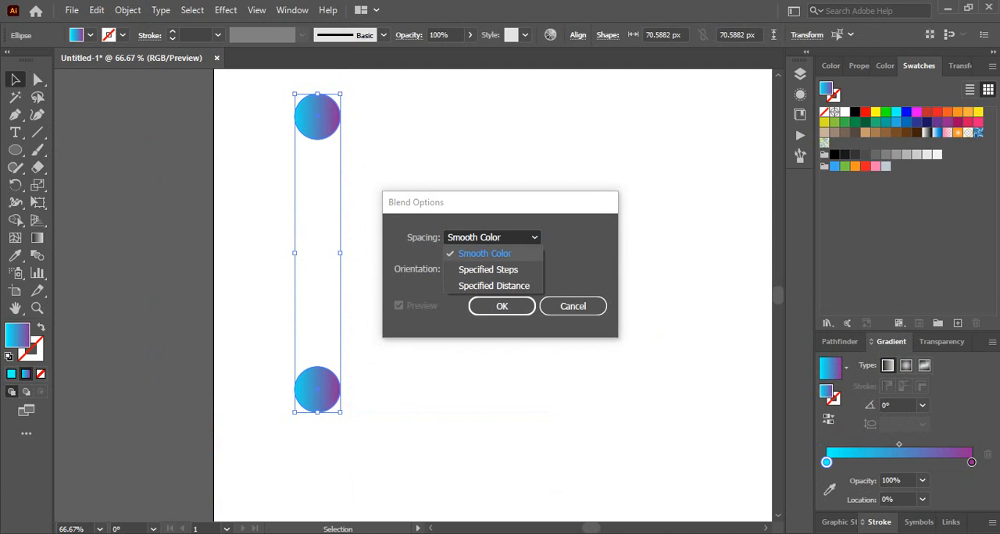
pyautogui.click(488, 270)
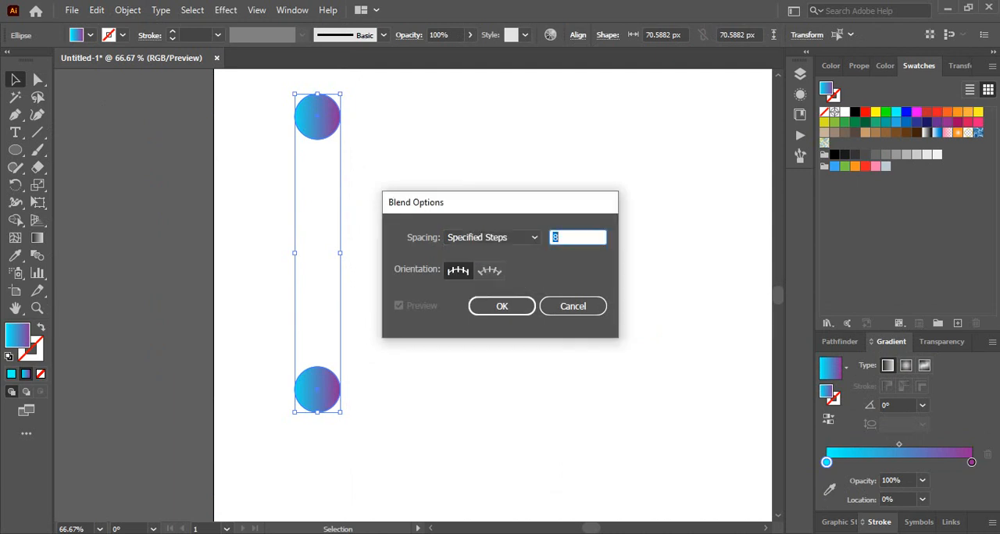
pyautogui.write('10')
pyautogui.press('BackSpace')
pyautogui.write('50')
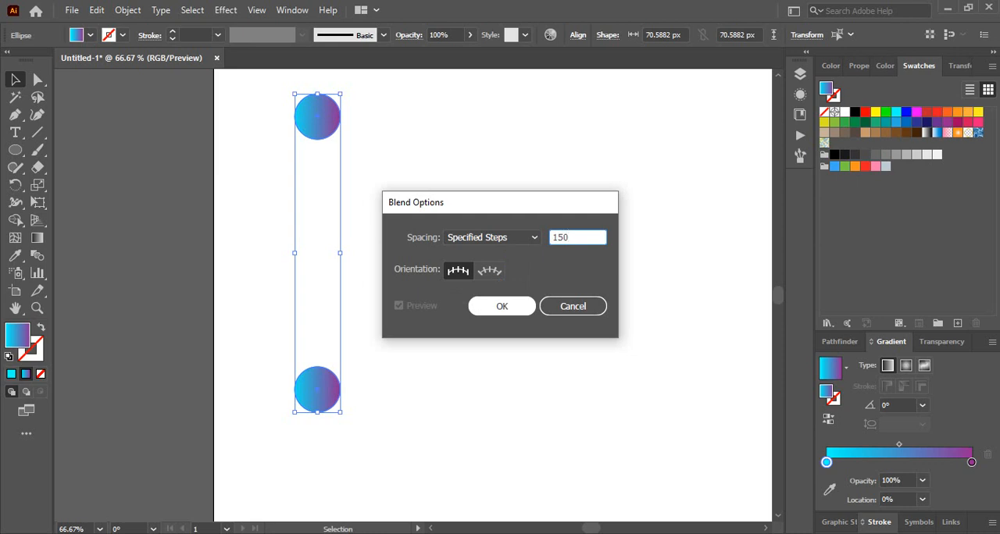
pyautogui.press('Return')
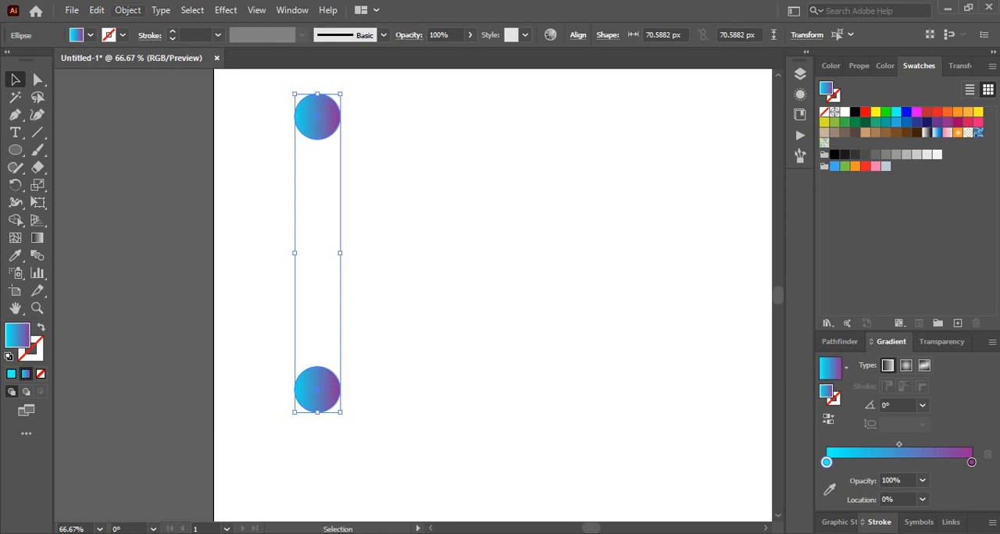
# - Blend the two gradient circles into one vertical rounded bar and move it slightly down
pyautogui.click(127, 9)
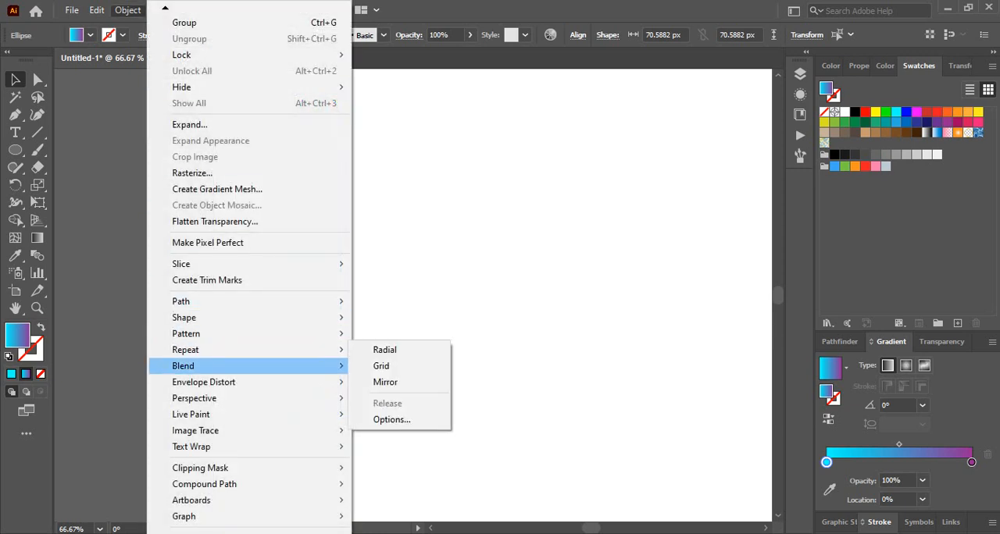
pyautogui.moveTo(196, 365)
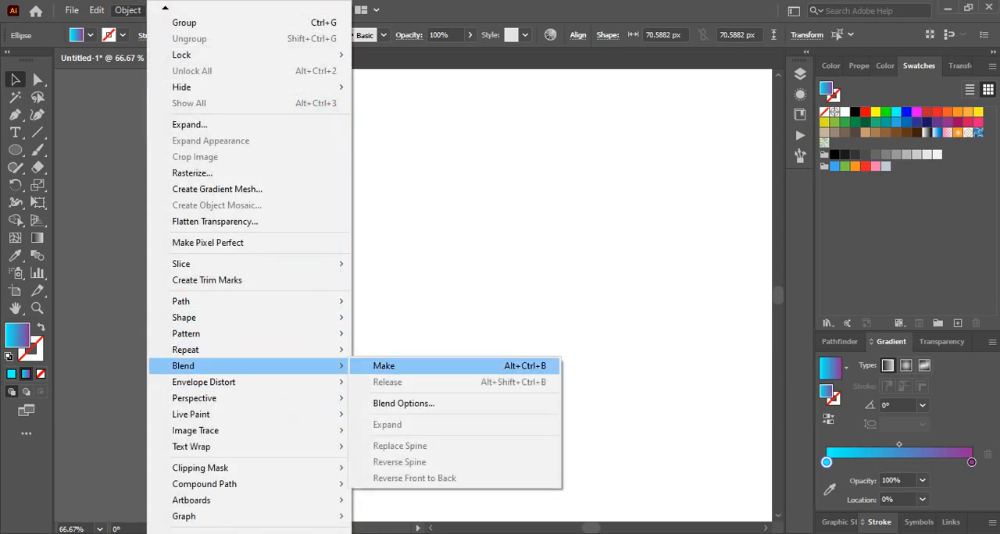
pyautogui.click(384, 365)
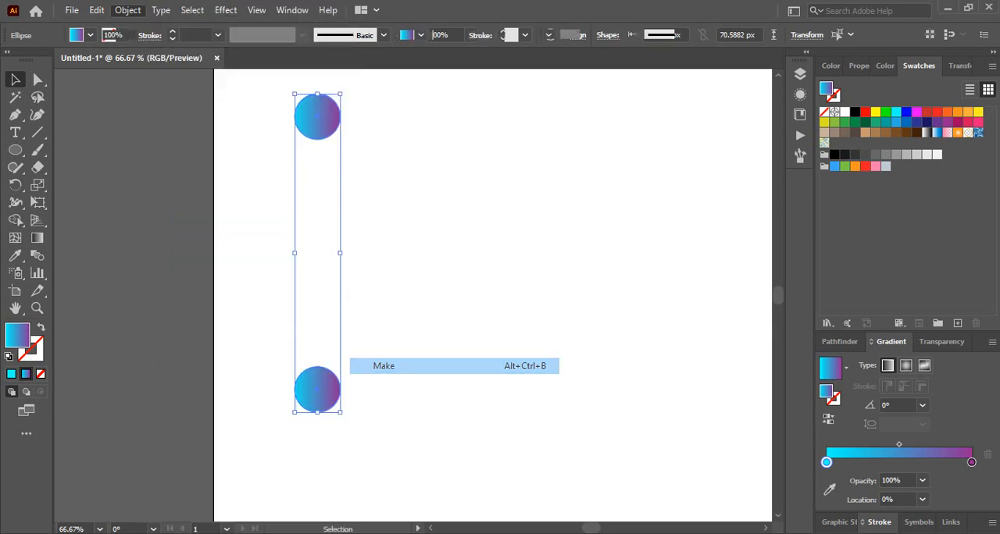
pyautogui.moveTo(331, 376)
pyautogui.mouseDown()
pyautogui.moveTo(359, 382)
pyautogui.moveTo(331, 392)
pyautogui.mouseUp()
pyautogui.click(437, 351)
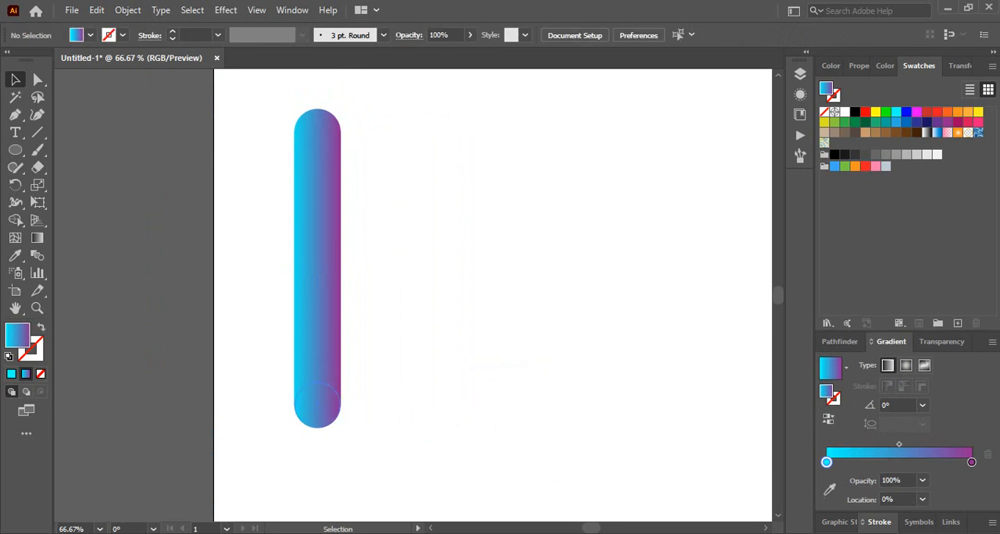
# - Give the blended bar a Roughen effect with a relative size of 40%, a detail of 50 per inch and corner points
pyautogui.click(320, 345)
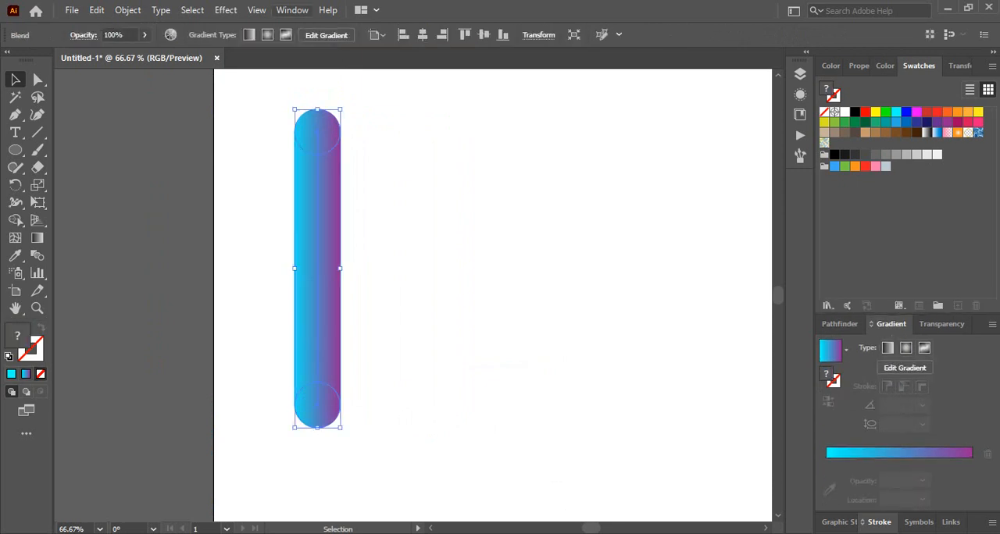
pyautogui.click(225, 11)
pyautogui.moveTo(258, 152)
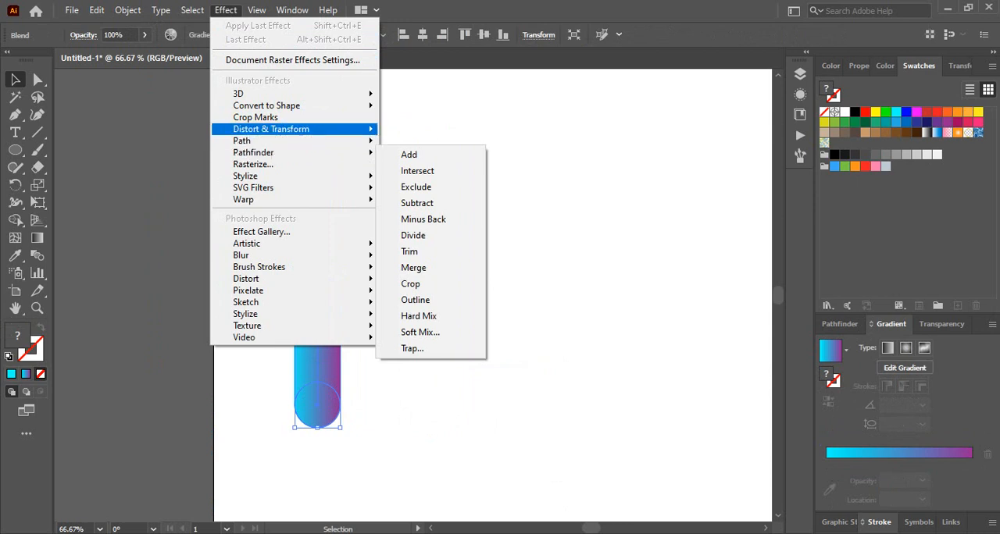
pyautogui.moveTo(271, 128)
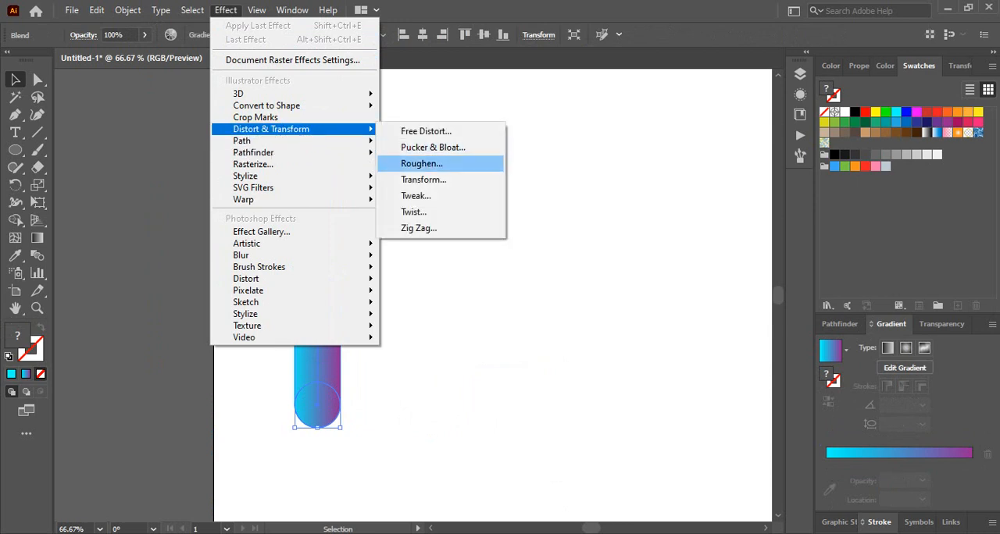
pyautogui.click(422, 163)
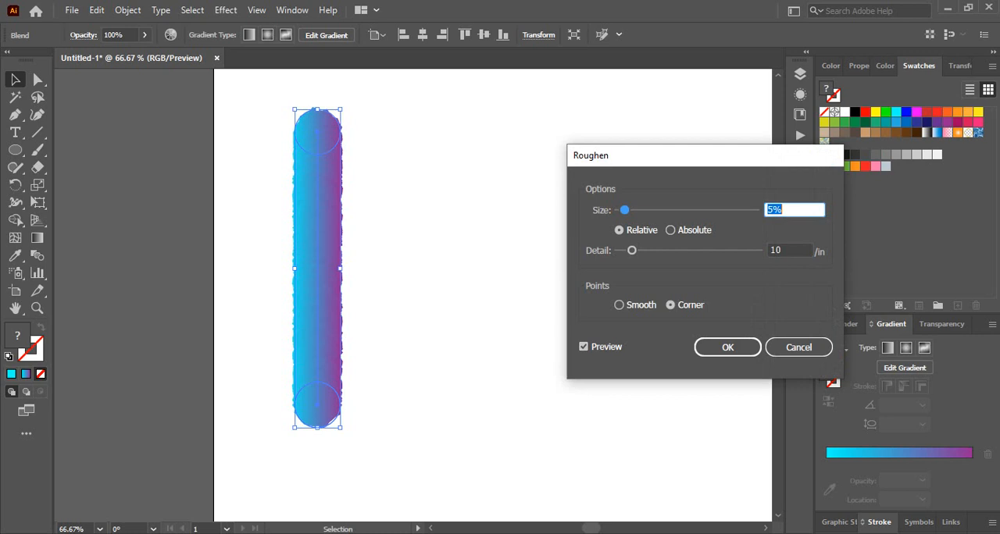
pyautogui.press('Up')
pyautogui.press('Up')
pyautogui.press('Up')
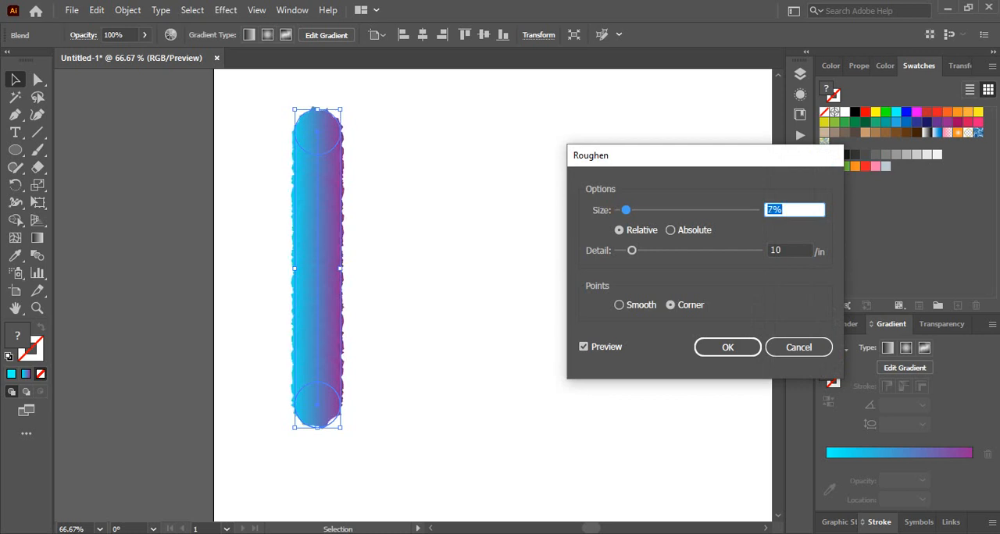
pyautogui.write('40')
pyautogui.press('Tab')
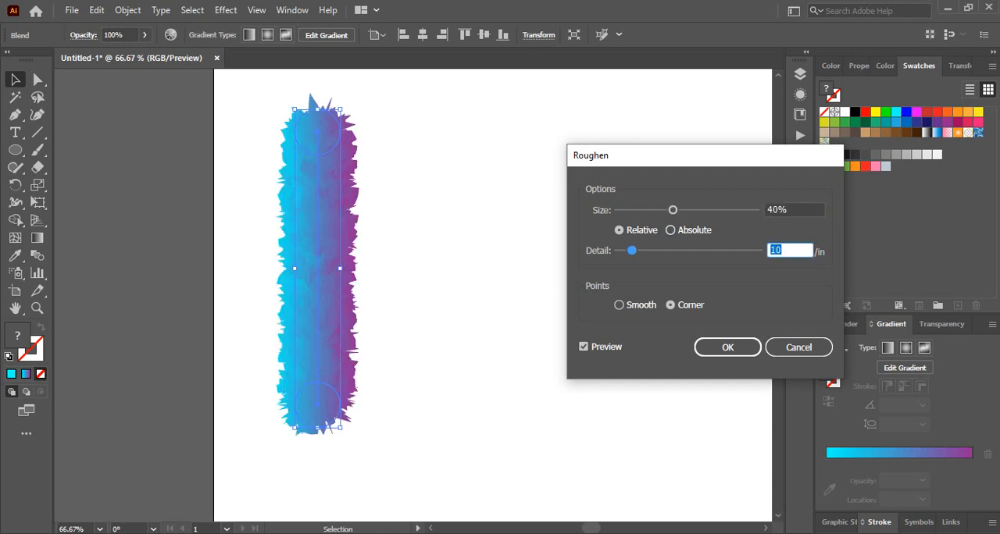
pyautogui.write('50')
pyautogui.press('Tab')
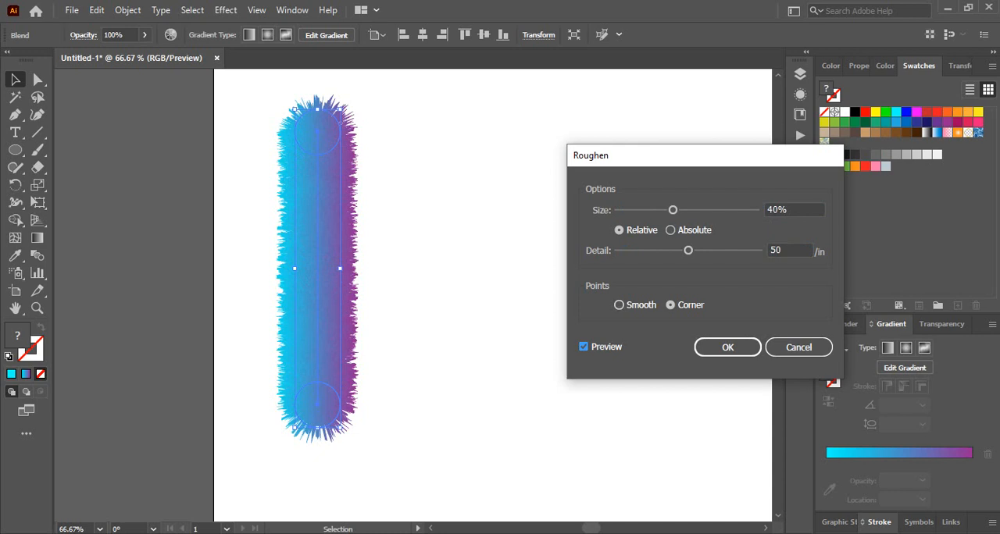
pyautogui.press('Tab')
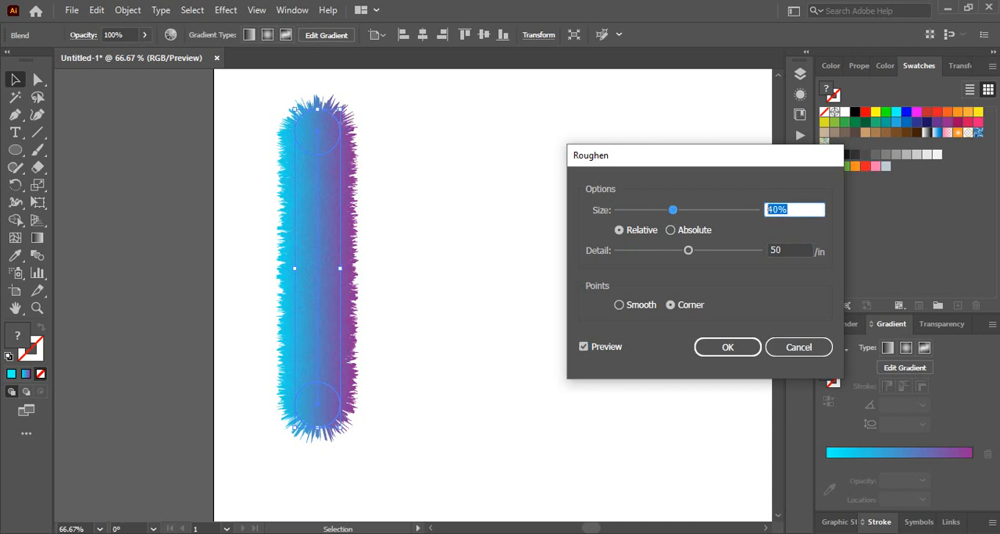
# - Set the Roughen size to 45% and the detail to 55 per inch, and apply the effect to the bar
pyautogui.write('45')
pyautogui.click(583, 347)
pyautogui.click(584, 347)
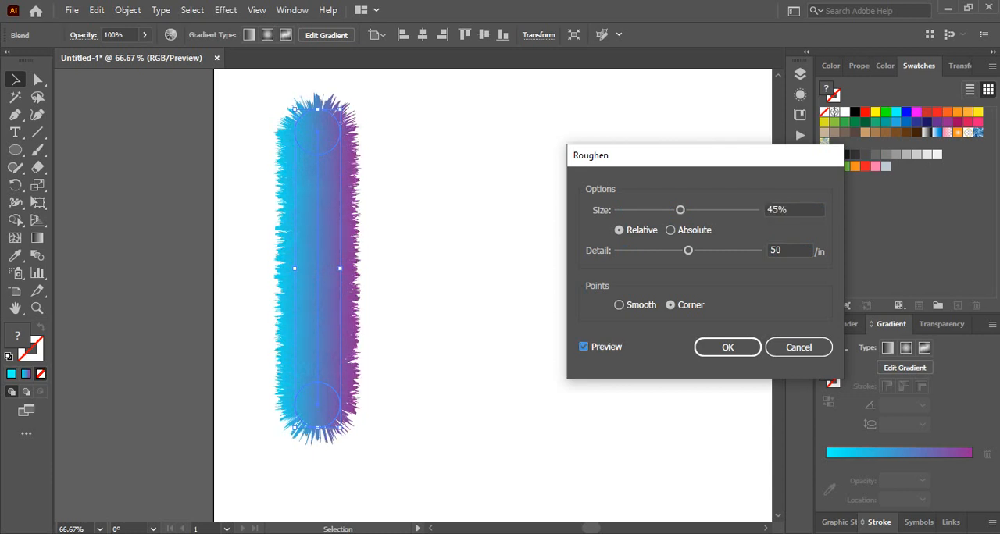
pyautogui.click(782, 250)
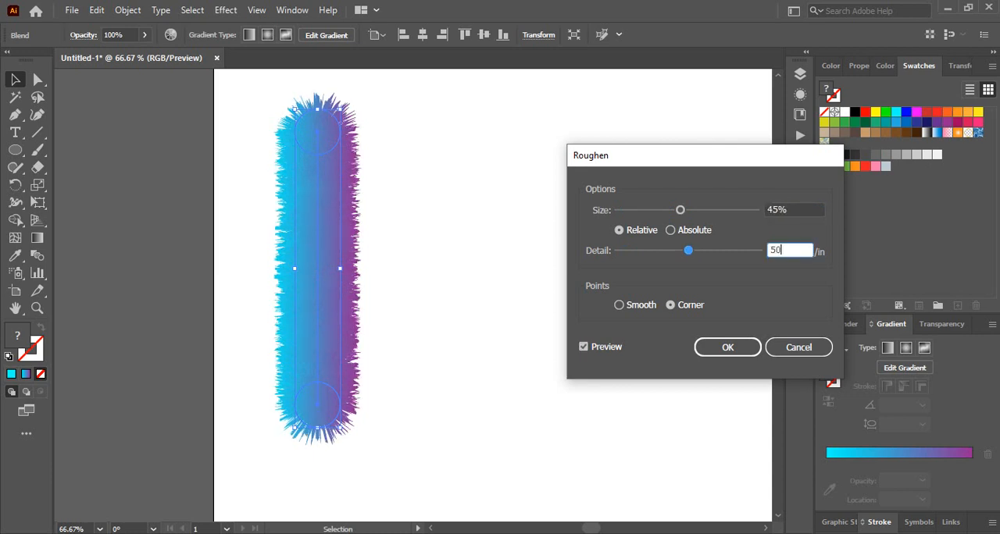
pyautogui.doubleClick(774, 250)
pyautogui.write('55')
pyautogui.click(584, 347)
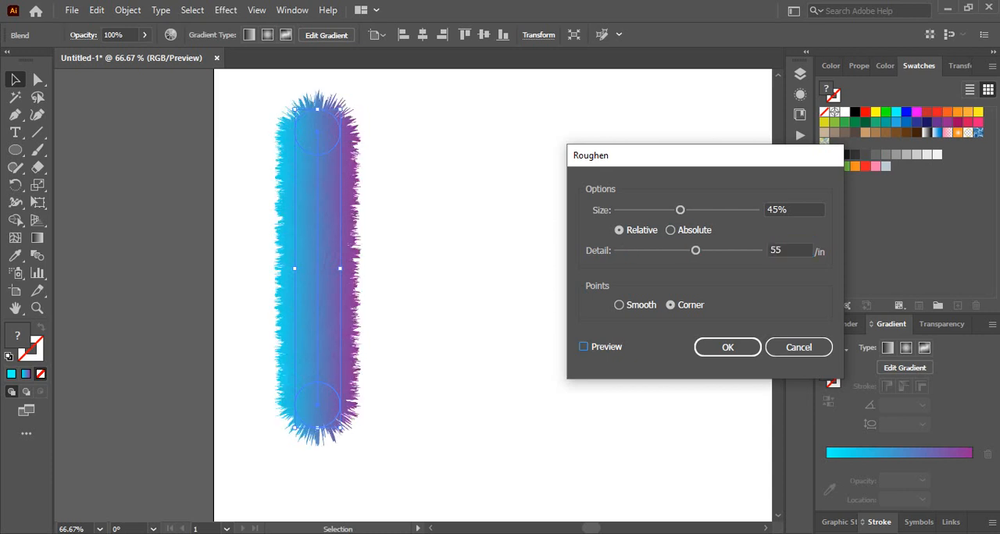
pyautogui.click(583, 347)
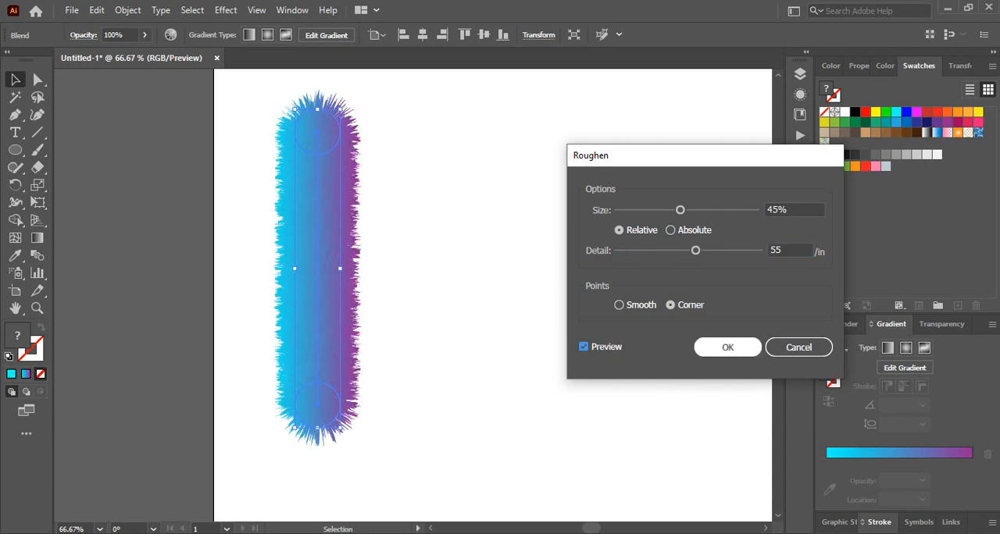
pyautogui.press('Return')
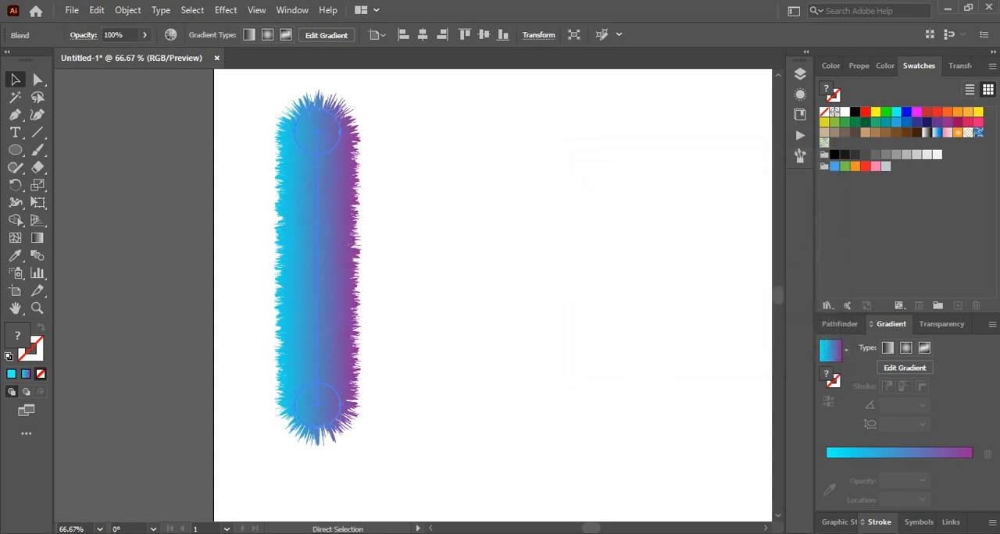
# - Try to replace the roughened bar's blend spine with the W-shaped path
pyautogui.hotkey('ctrl', '-')
pyautogui.hotkey('ctrl', '-')
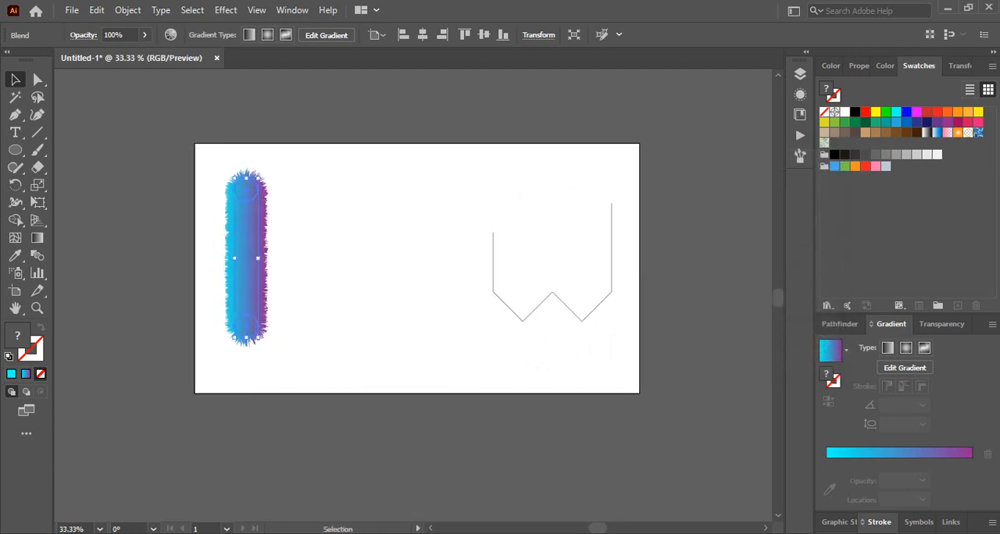
pyautogui.moveTo(530, 315); pyautogui.dragTo(537, 358)
pyautogui.hotkey('ctrl', '+')
pyautogui.hotkey('ctrl', '+')
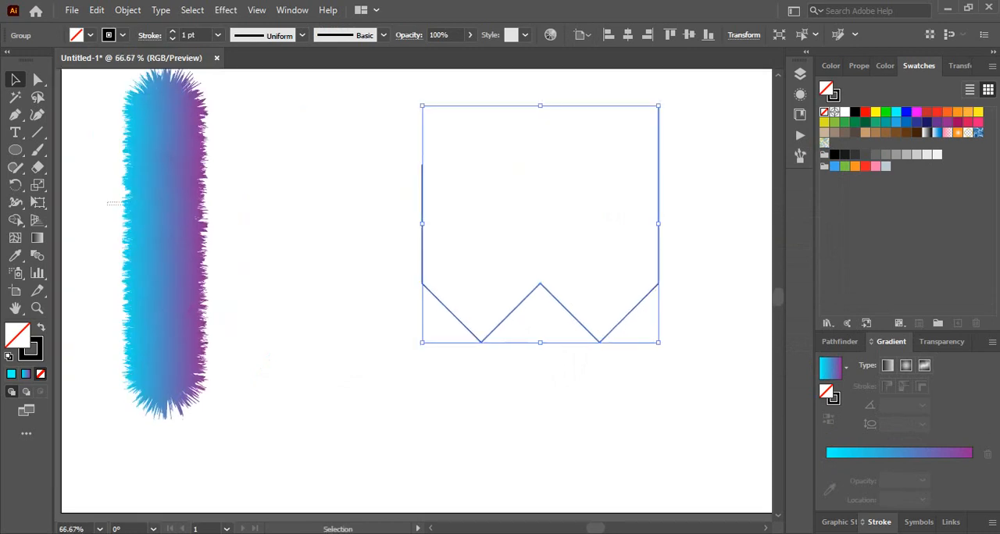
pyautogui.moveTo(121, 204); pyautogui.dragTo(614, 328)
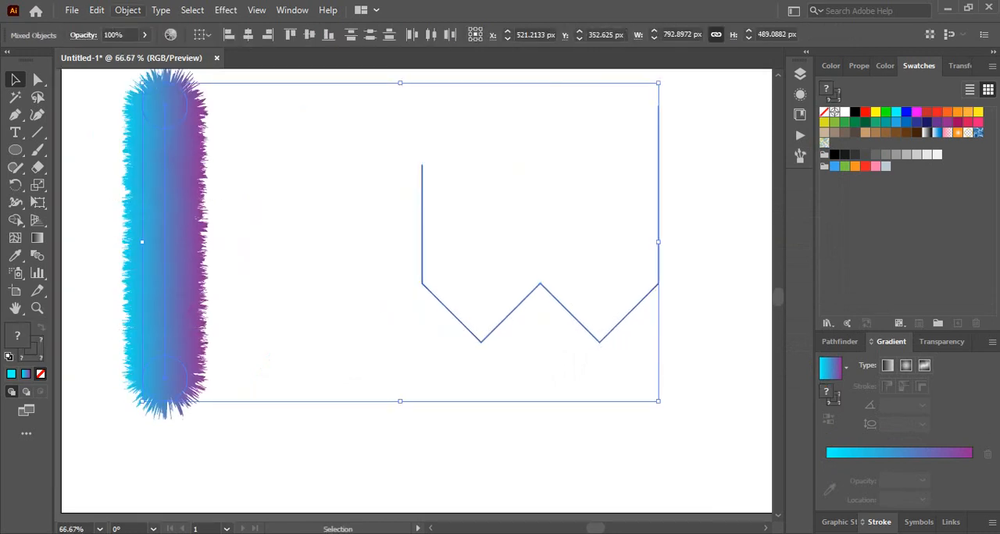
pyautogui.click(127, 9)
pyautogui.moveTo(234, 365)
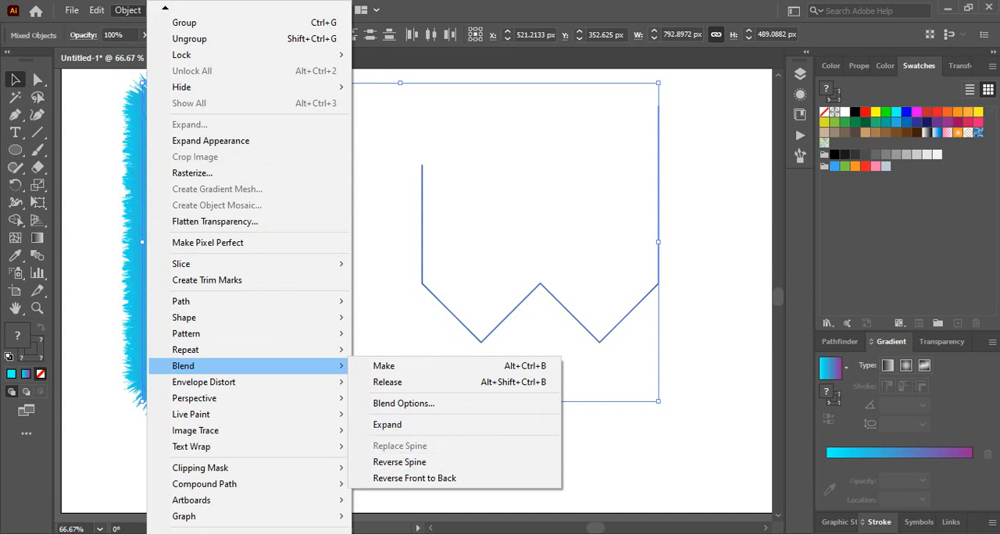
pyautogui.click(588, 437)
# - Try to ungroup the W-shaped path and use it together with the bar for a blend spine replacement
pyautogui.click(421, 270)
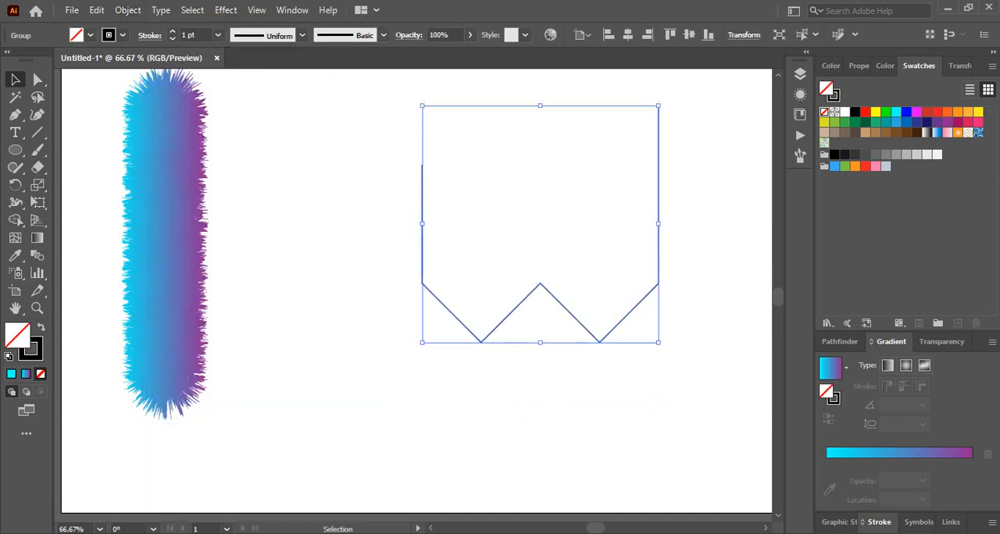
pyautogui.hotkey('ctrl', 'shift', 'g')
pyautogui.click(631, 399)
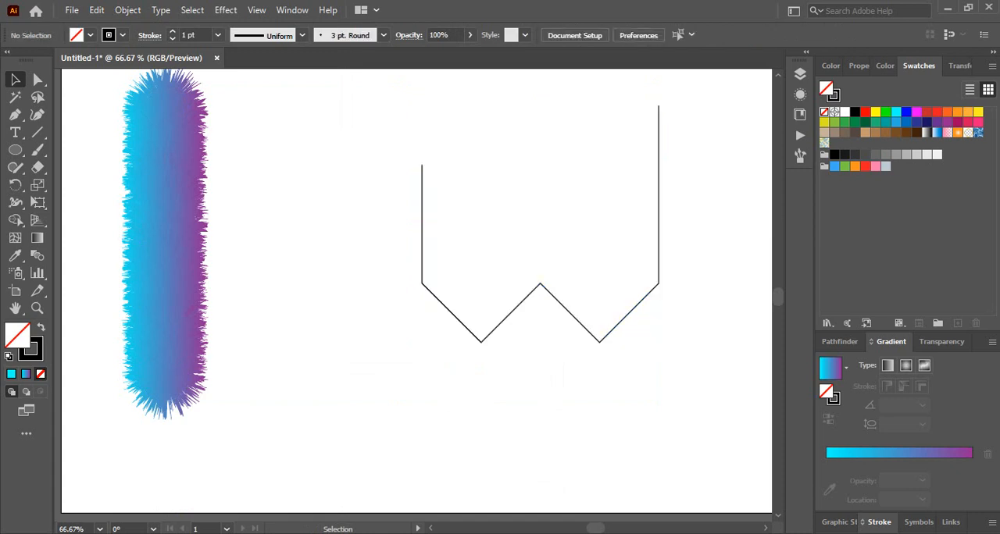
pyautogui.click(424, 258)
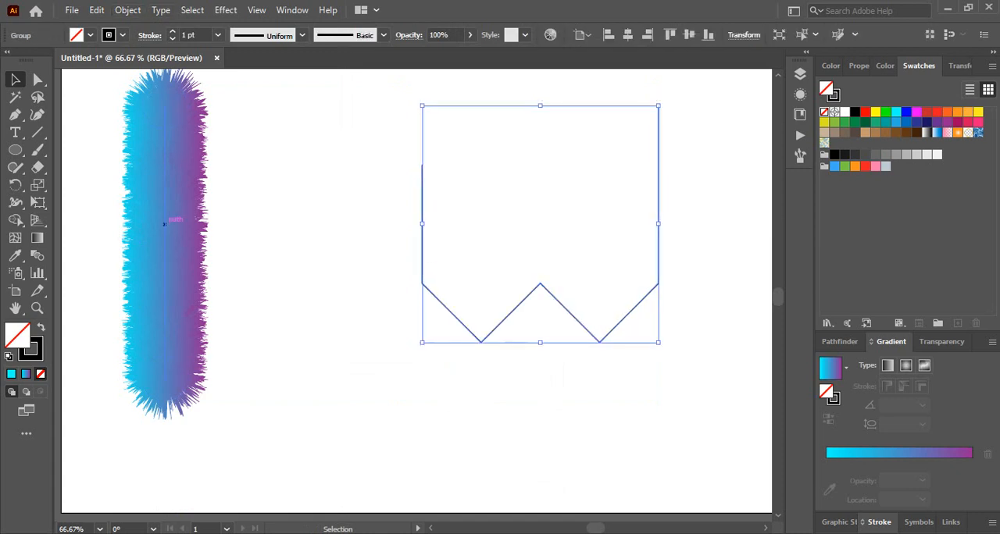
pyautogui.click(164, 224)
pyautogui.moveTo(472, 241); pyautogui.dragTo(408, 305)
pyautogui.click(128, 10)
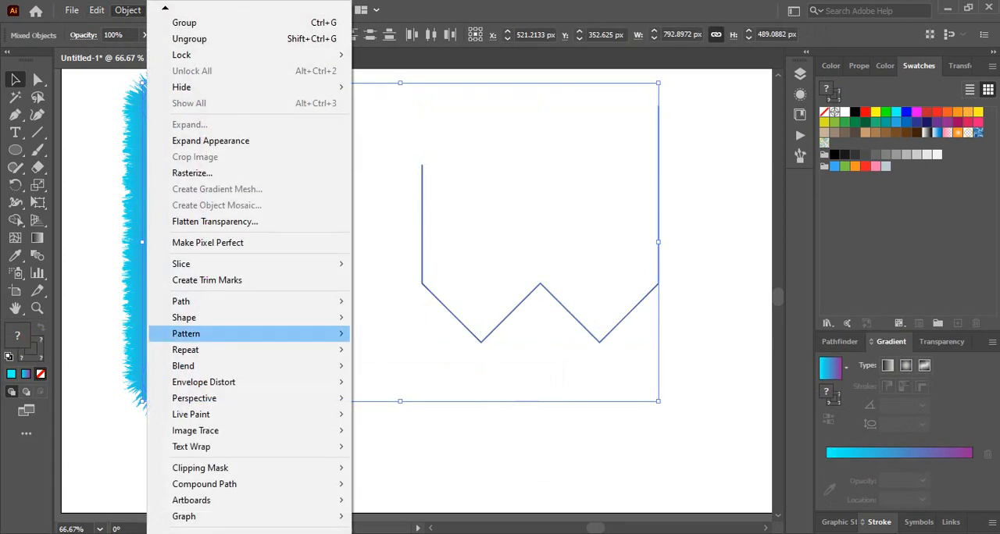
pyautogui.moveTo(234, 301)
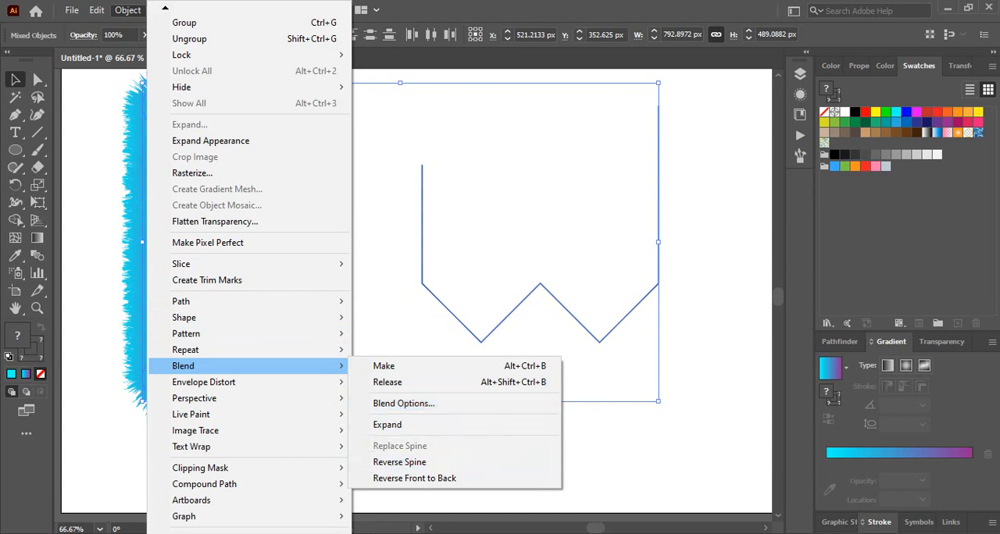
pyautogui.click(620, 447)
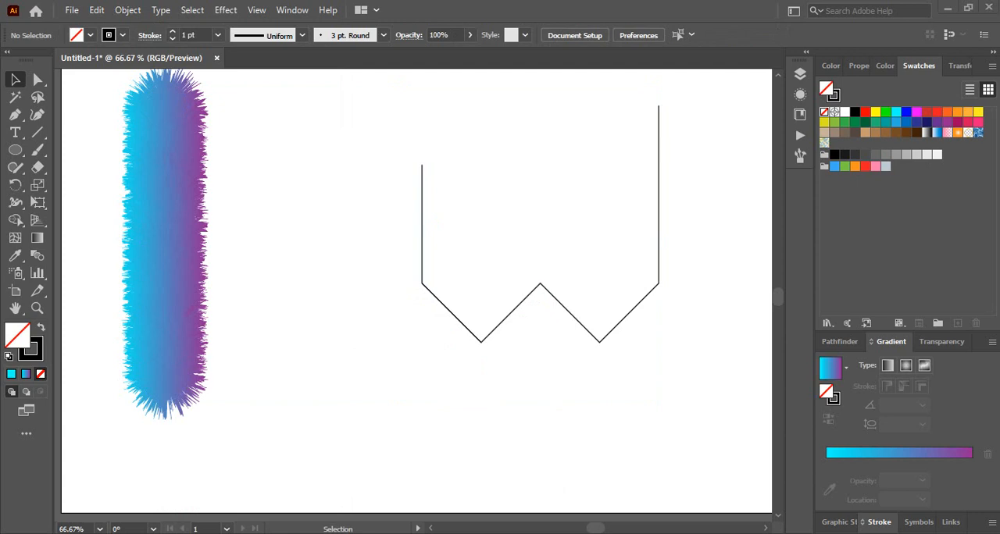
# - Undo the compound path release and the ungrouping of the W-shaped path
pyautogui.moveTo(387, 234); pyautogui.dragTo(489, 290)
pyautogui.rightClick(482, 194)
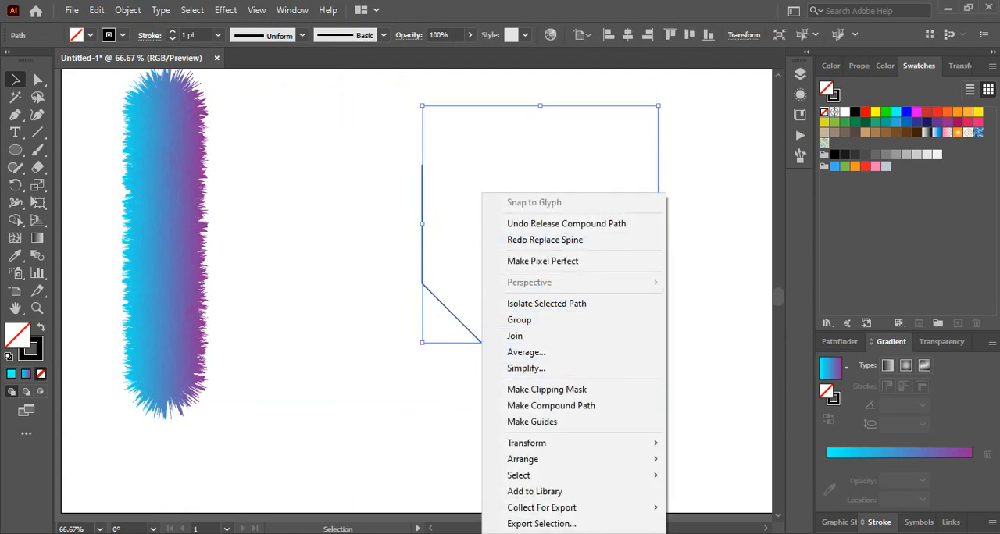
pyautogui.click(442, 459)
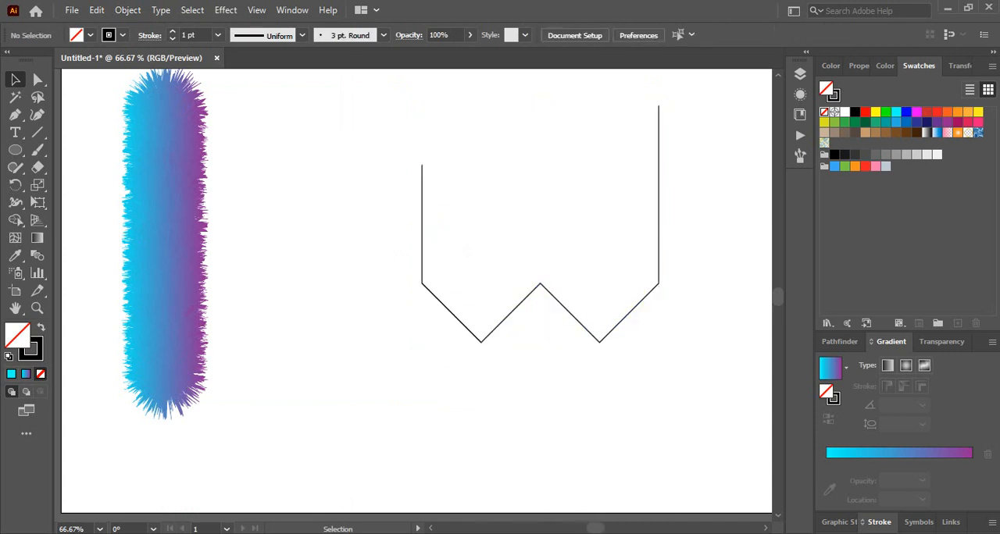
pyautogui.moveTo(390, 127); pyautogui.dragTo(667, 369)
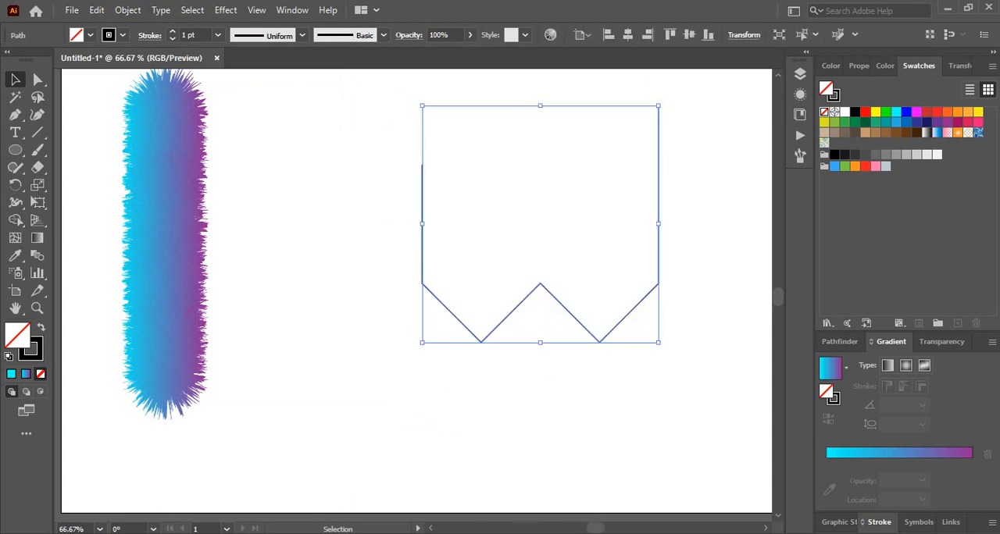
pyautogui.hotkey('ctrl', '8')
pyautogui.hotkey('ctrl', 'g')
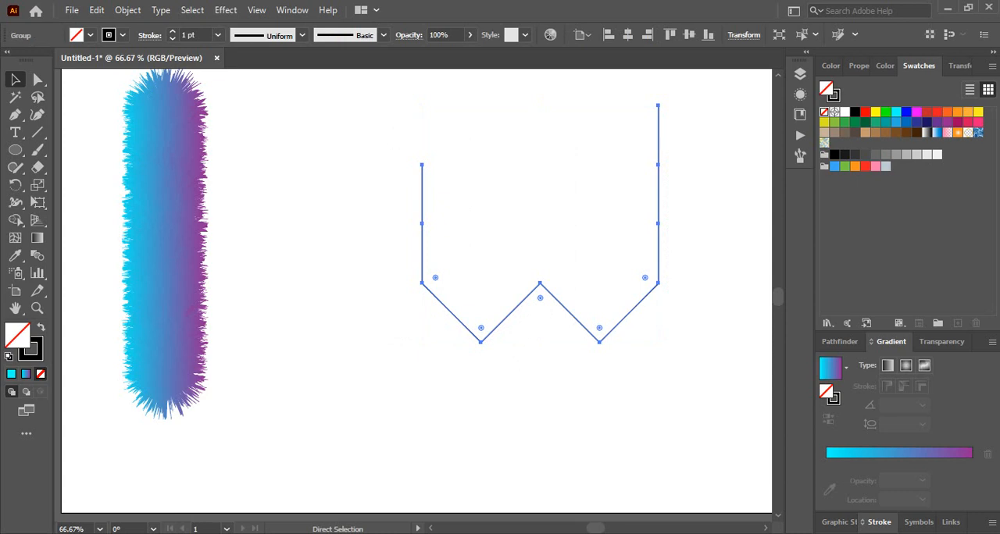
# - Ungroup the W-shaped artwork and release its compound path, leaving it as a plain path
pyautogui.click(564, 259)
pyautogui.rightClick(564, 259)
pyautogui.moveTo(505, 212); pyautogui.dragTo(613, 367)
pyautogui.rightClick(563, 255)
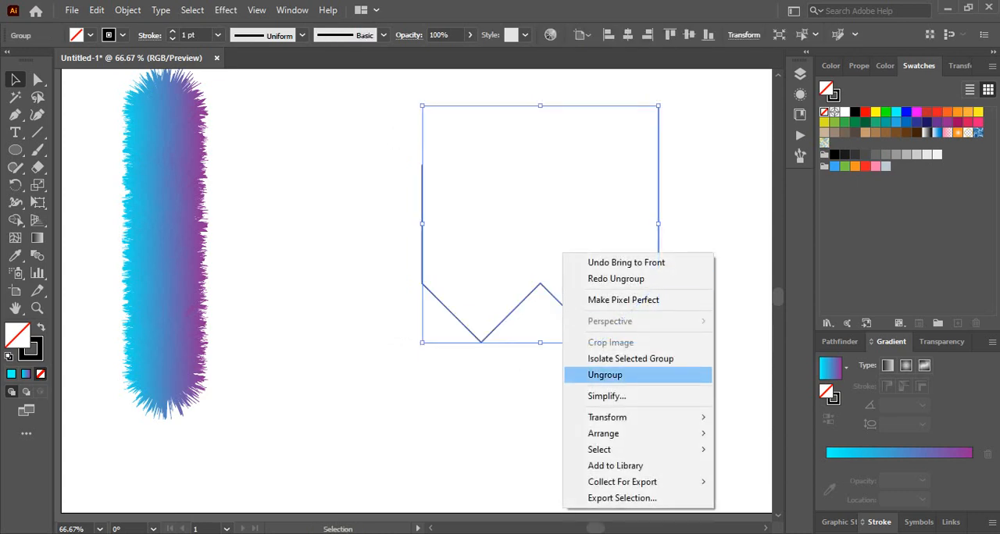
pyautogui.click(605, 375)
pyautogui.rightClick(575, 192)
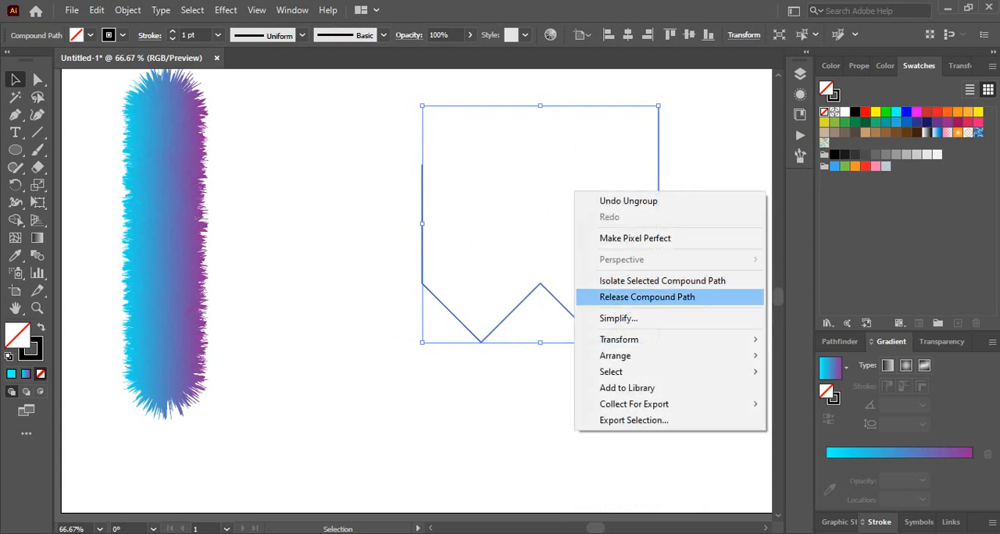
pyautogui.click(647, 297)
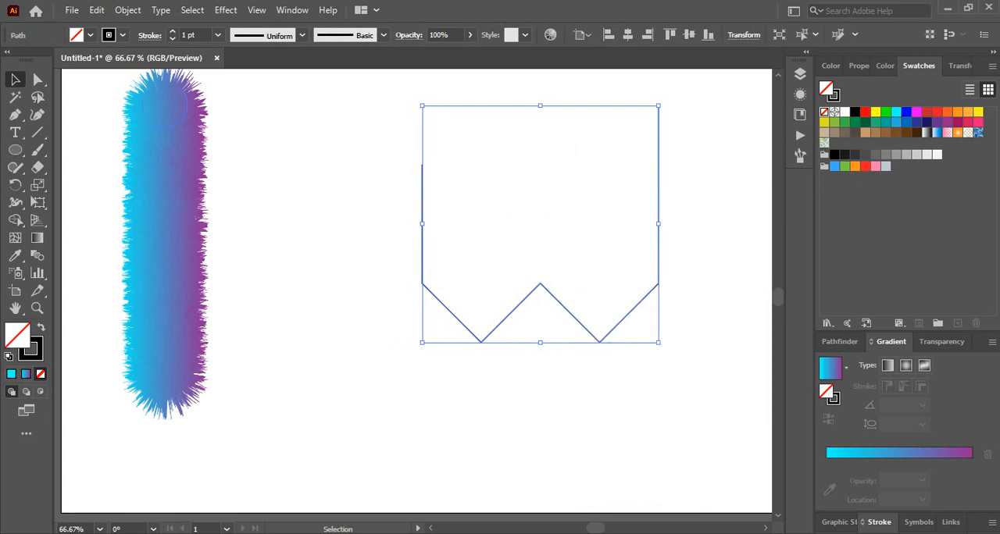
pyautogui.click(270, 180)
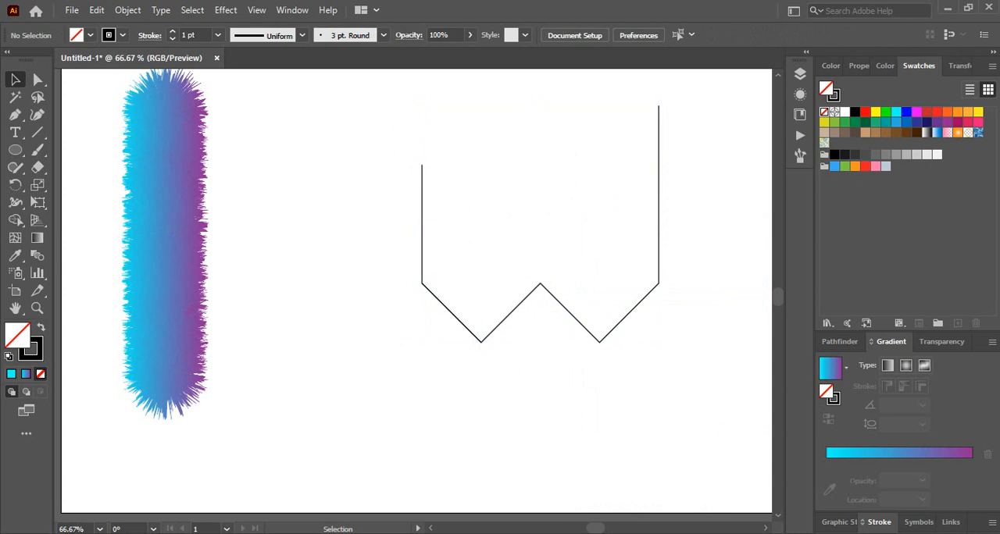
# - Set the gradient angle of the circle at the bar's lower end to -45°
pyautogui.press('a')
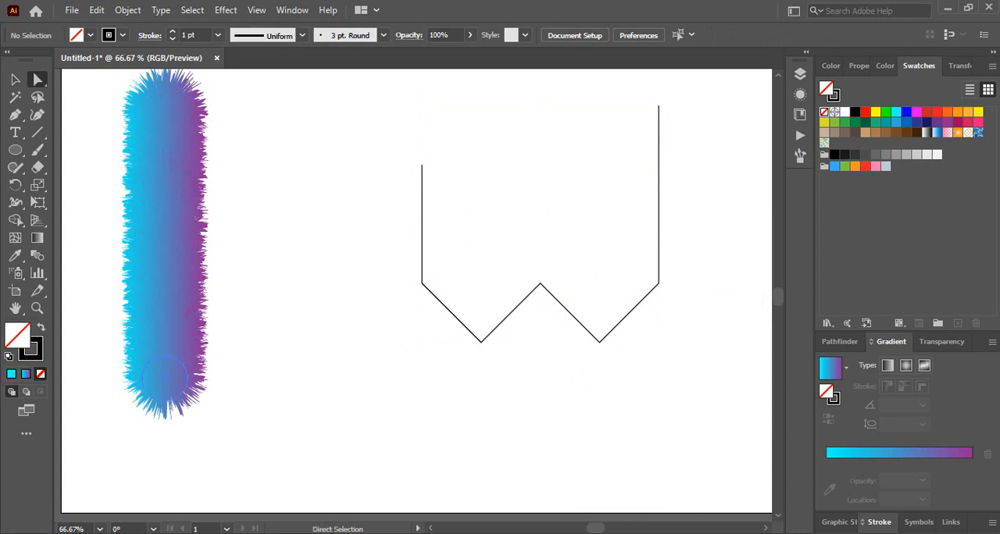
pyautogui.click(166, 379)
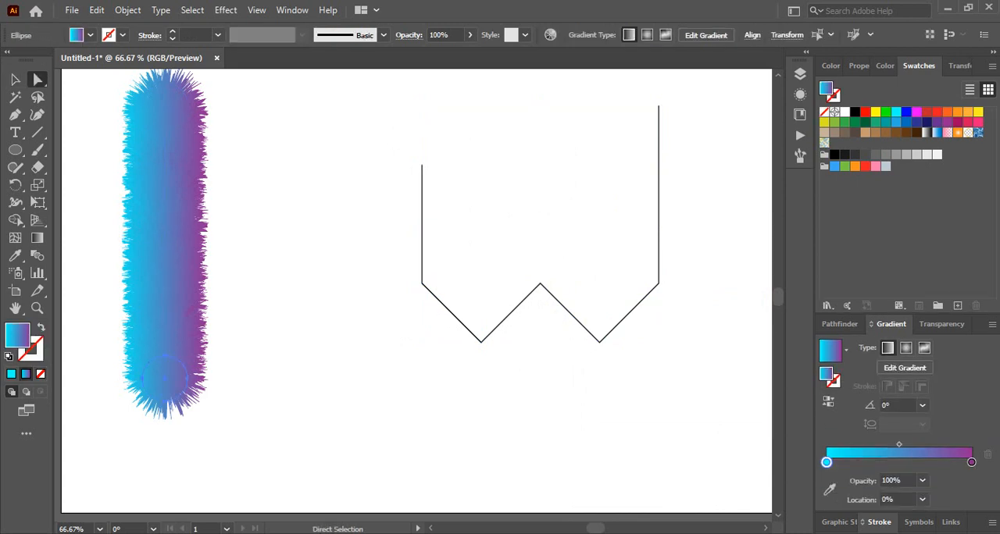
pyautogui.click(922, 405)
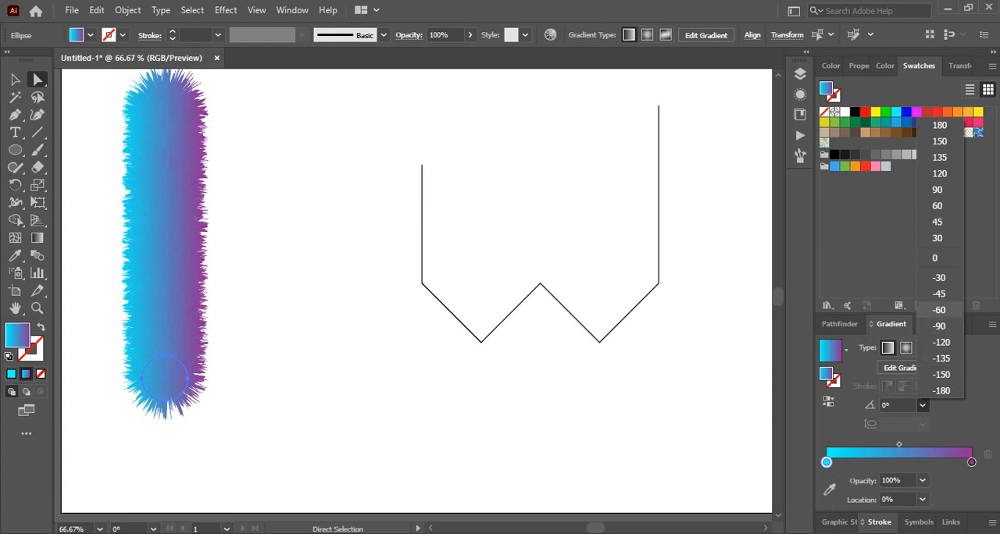
pyautogui.click(939, 294)
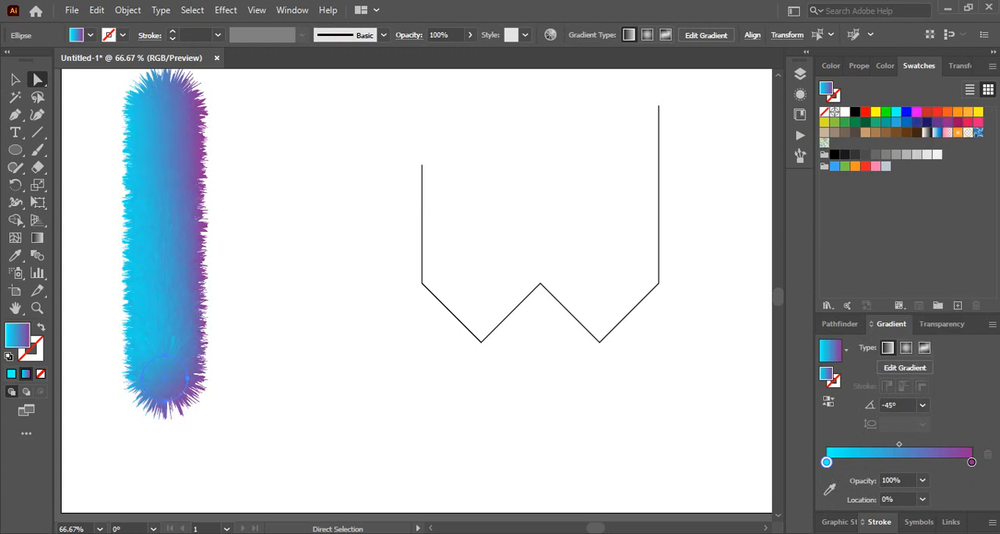
# - Try gradient angles of -30° and 90° on the circle at the bar's upper end, and settle on 60°
pyautogui.click(165, 106)
pyautogui.click(922, 405)
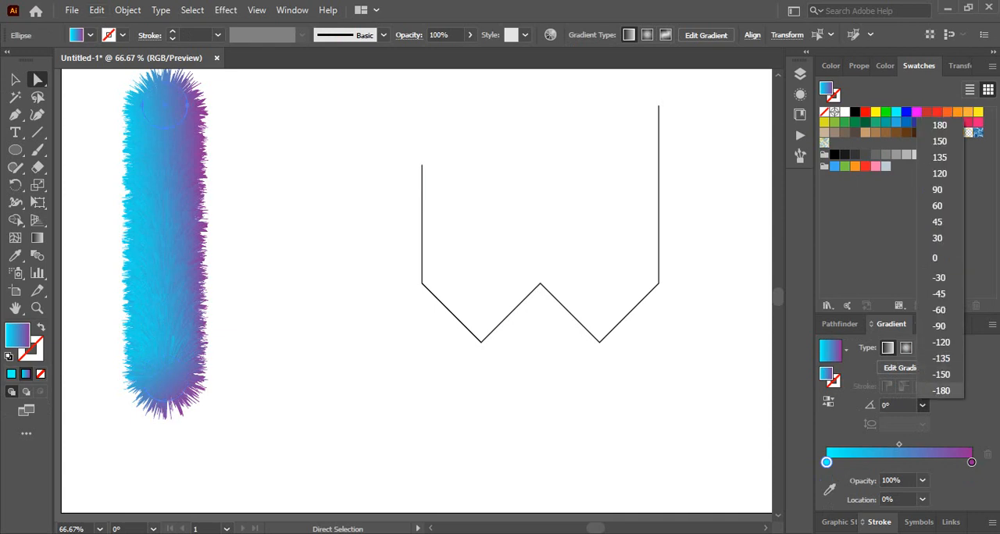
pyautogui.click(939, 277)
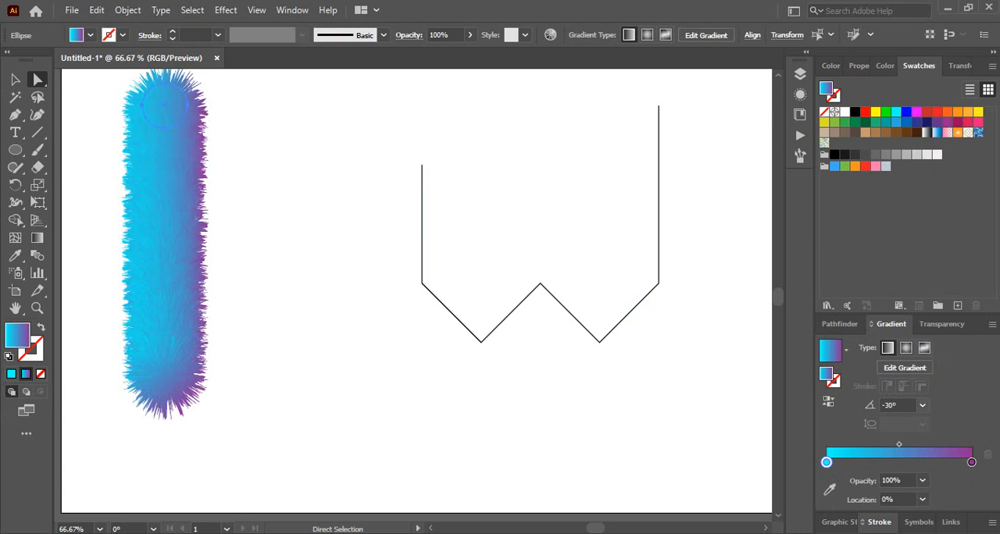
pyautogui.click(923, 405)
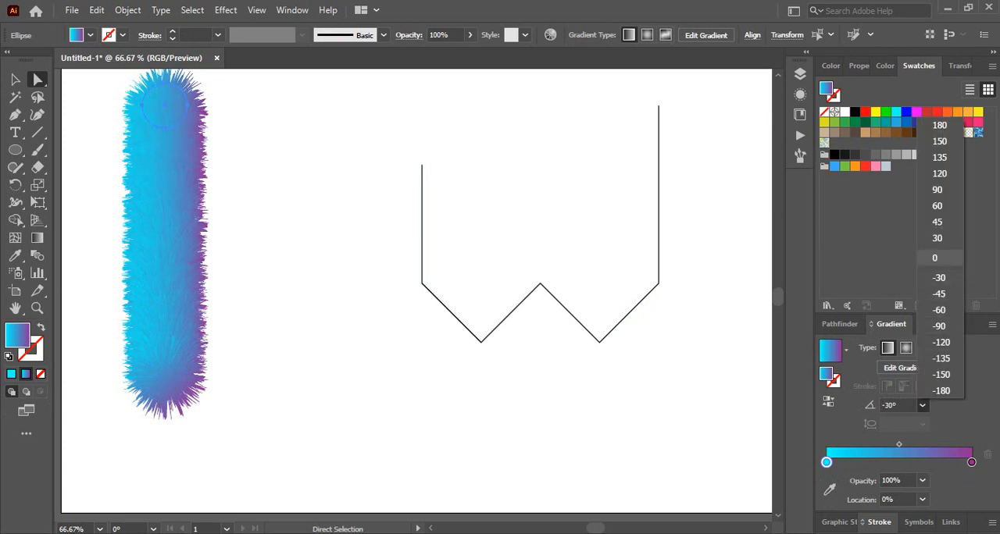
pyautogui.click(938, 190)
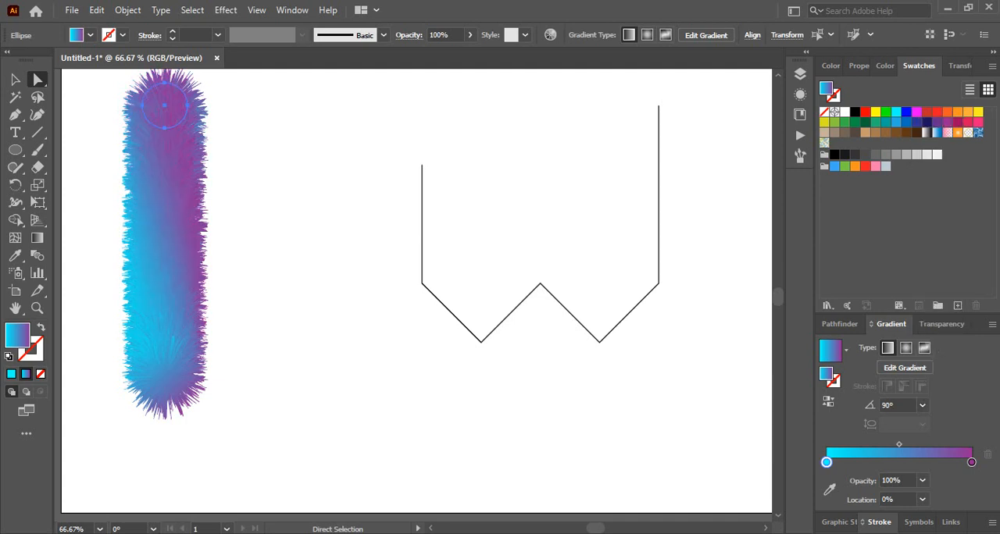
pyautogui.click(923, 406)
pyautogui.click(939, 205)
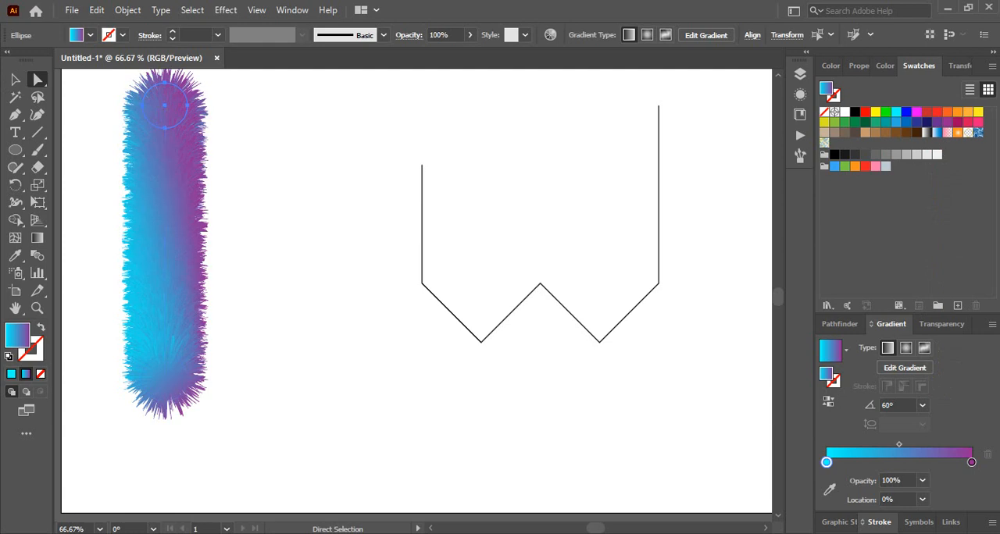
pyautogui.click(350, 193)
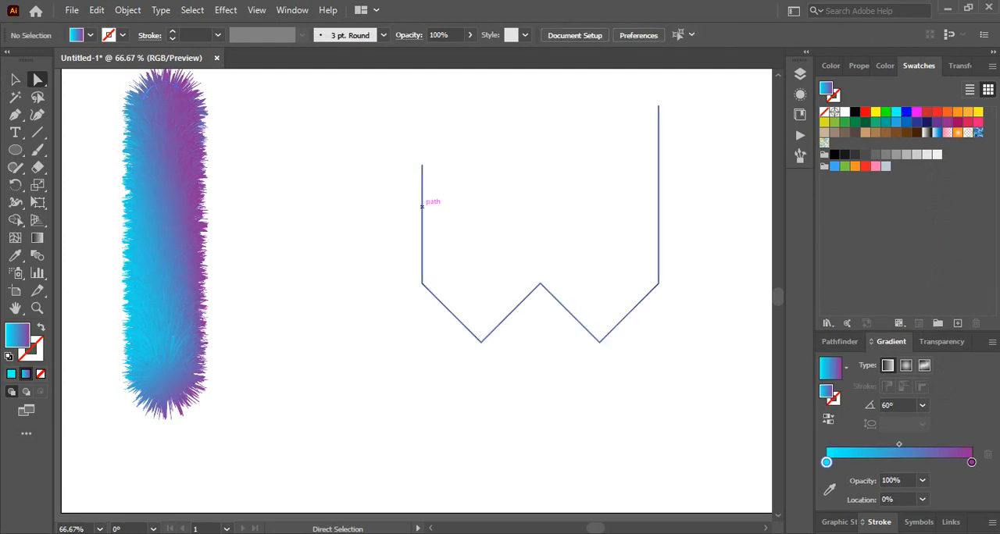
# - Replace the spine of the furry bar's blend with the W-shaped path and clear the selection
pyautogui.press('v')
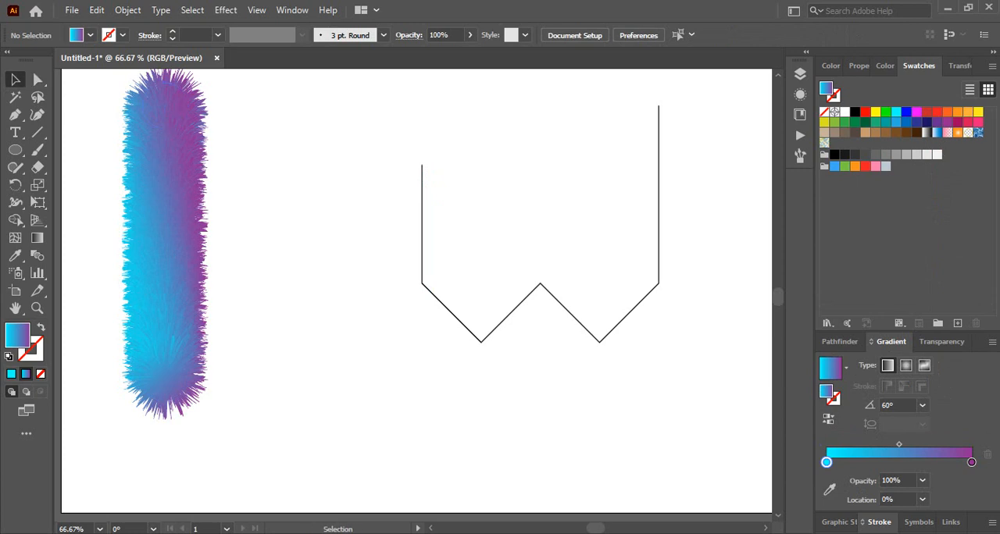
pyautogui.moveTo(332, 154); pyautogui.dragTo(430, 394)
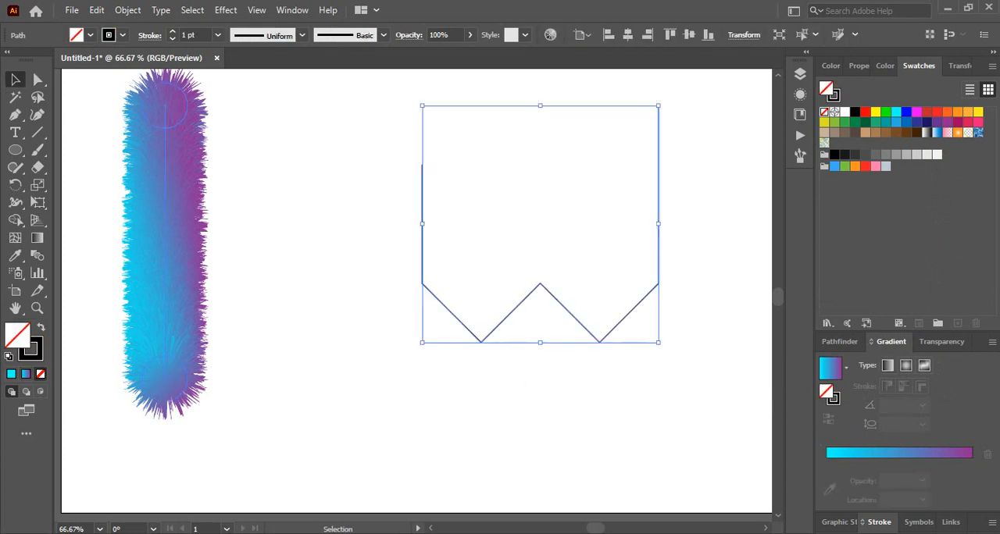
pyautogui.moveTo(110, 112); pyautogui.dragTo(507, 313)
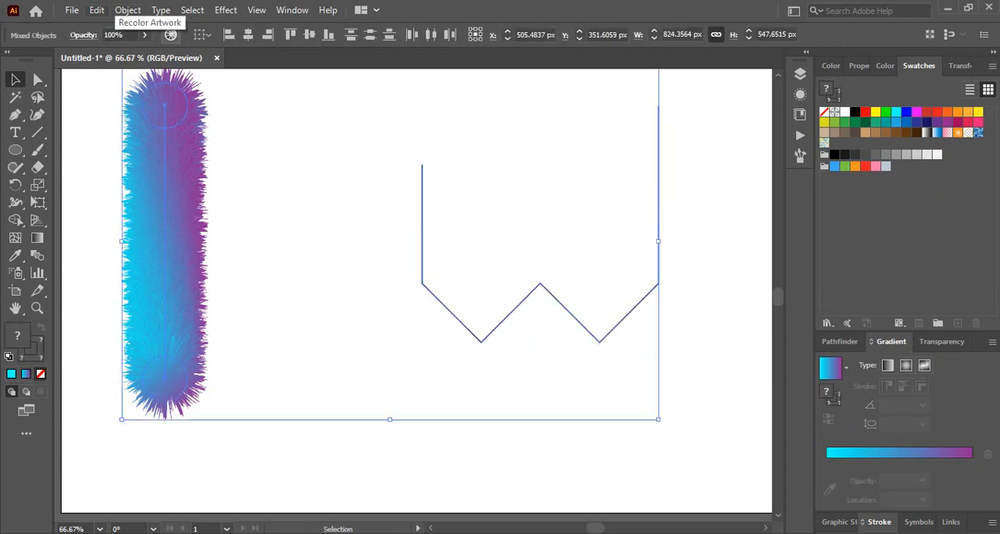
pyautogui.click(97, 10)
pyautogui.moveTo(128, 10)
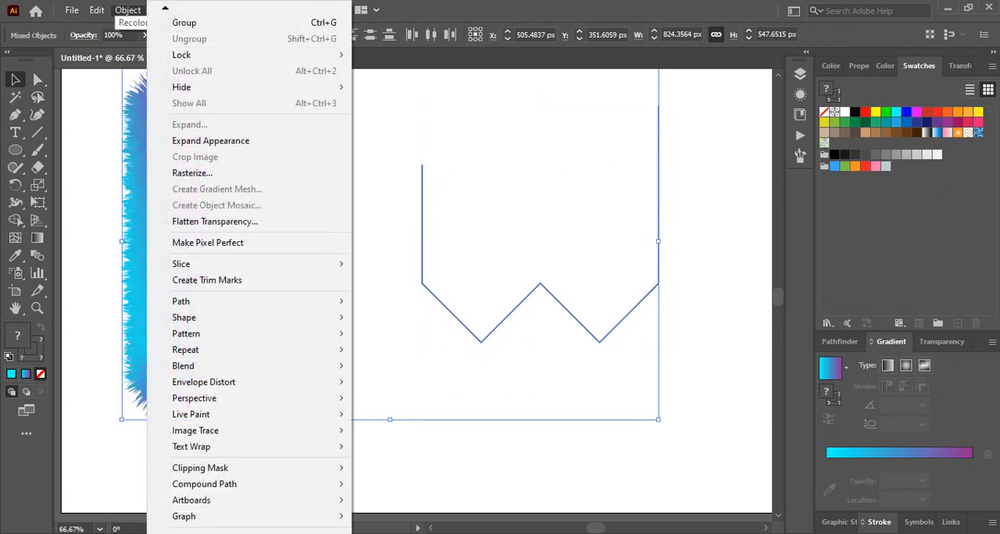
pyautogui.moveTo(203, 365)
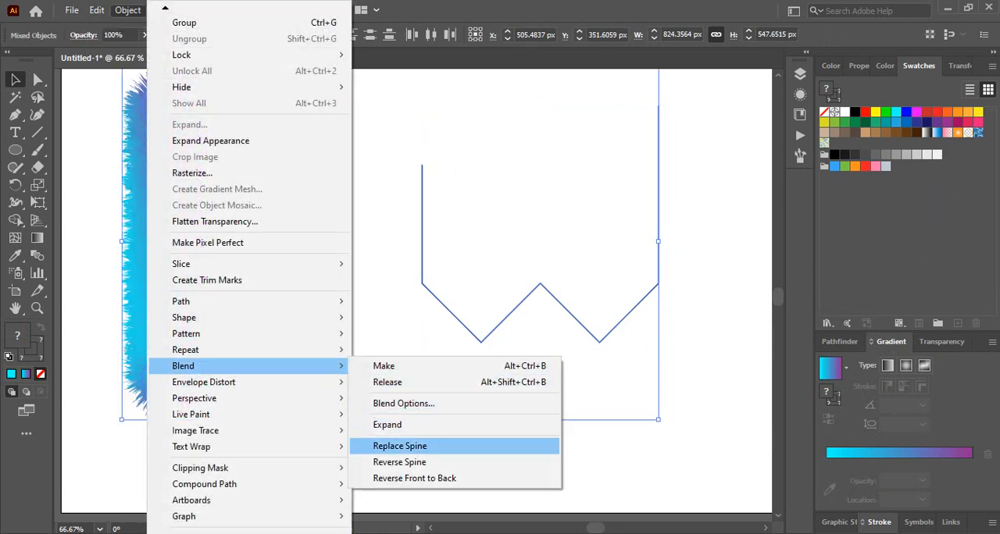
pyautogui.click(399, 446)
pyautogui.hotkey('ctrl', 'shift', 'a')
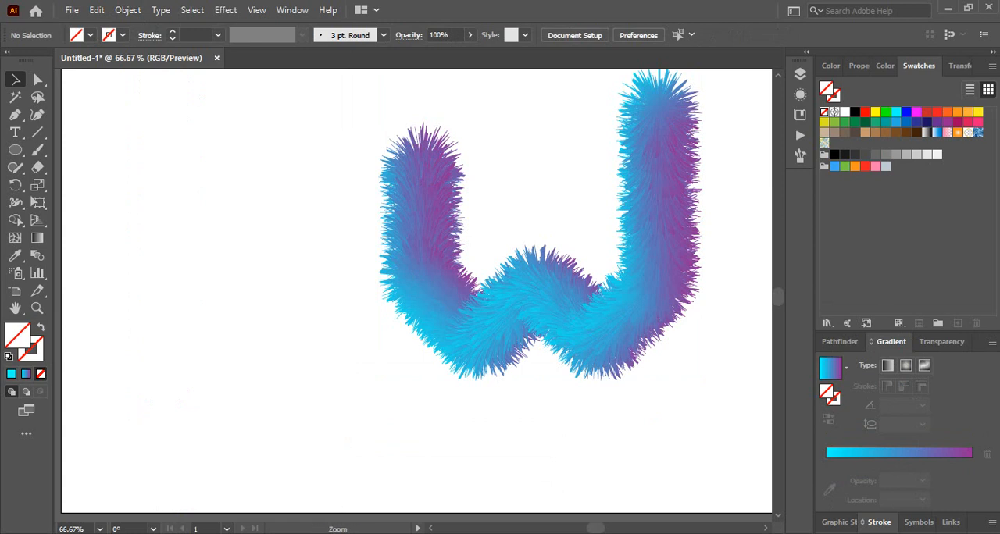
# - Scale the furry W down proportionally about its centre to roughly half its size and deselect it
pyautogui.keyDown('alt'); pyautogui.click(555, 293); pyautogui.keyUp('alt')
pyautogui.keyDown('alt'); pyautogui.click(555, 293); pyautogui.keyUp('alt')
pyautogui.moveTo(554, 293); pyautogui.dragTo(465, 324)
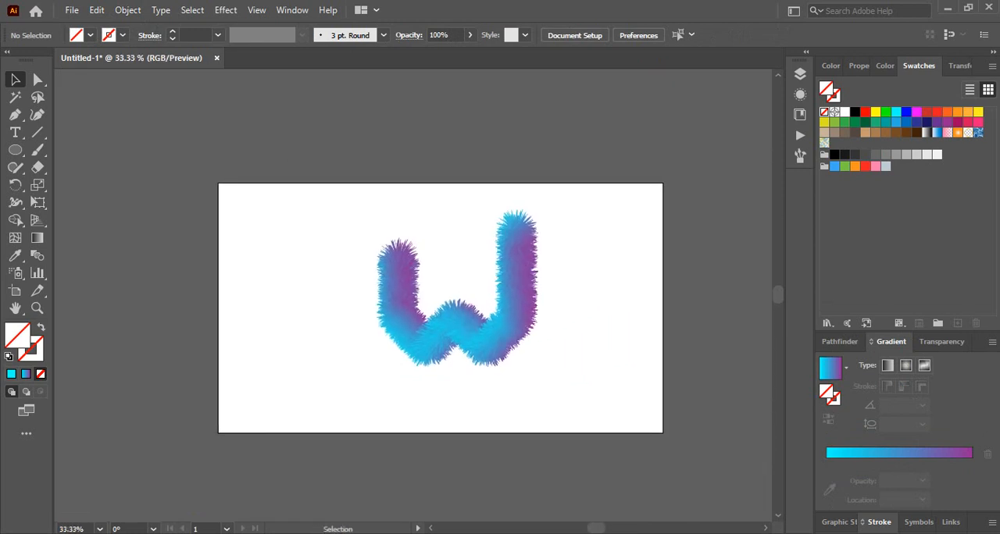
pyautogui.click(467, 324)
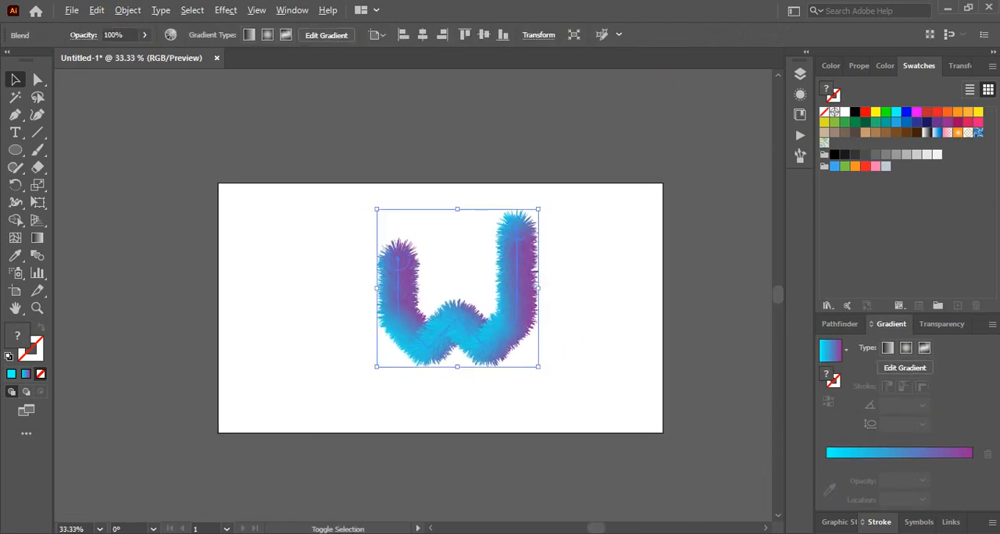
pyautogui.moveTo(538, 209); pyautogui.dragTo(500, 246)
pyautogui.click(625, 273)
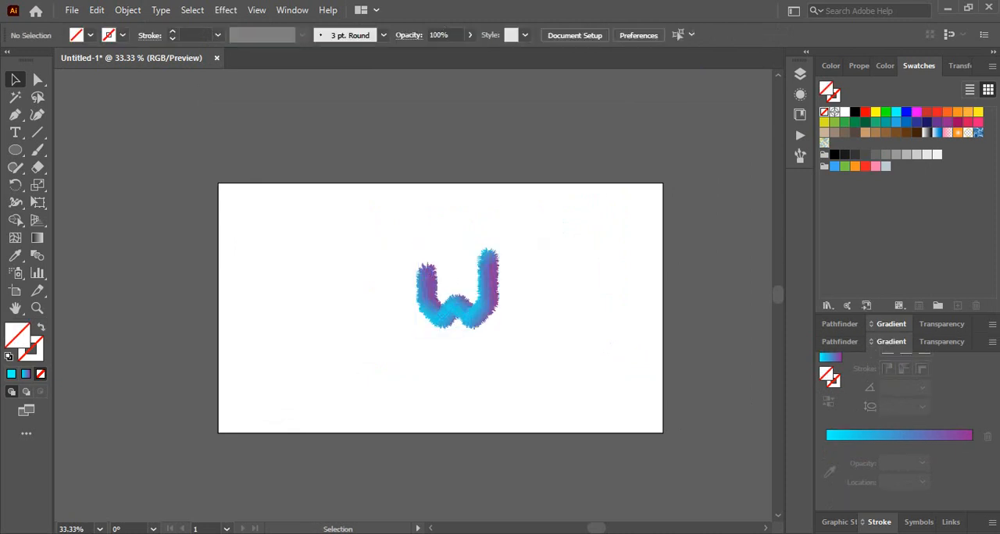
pyautogui.keyDown('ctrl'); pyautogui.click(648, 272); pyautogui.keyUp('ctrl')
pyautogui.keyDown('ctrl'); pyautogui.click(493, 286); pyautogui.keyUp('ctrl')
pyautogui.moveTo(493, 287); pyautogui.dragTo(622, 311)
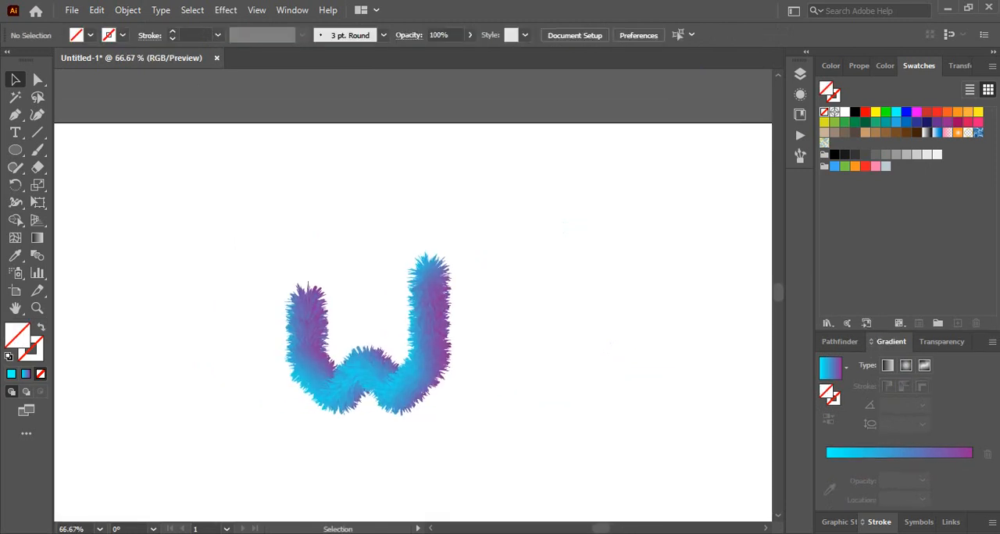